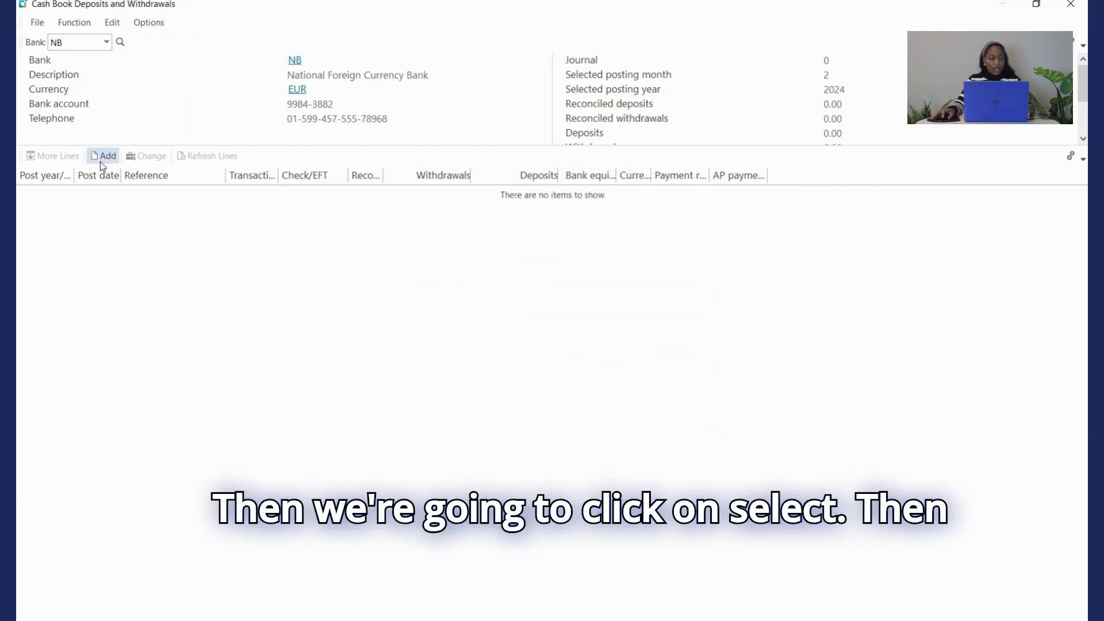
# Step: Add a new transaction for bank NB with the transaction type Withdrawal - Unreconciled
pyautogui.click(100, 158)
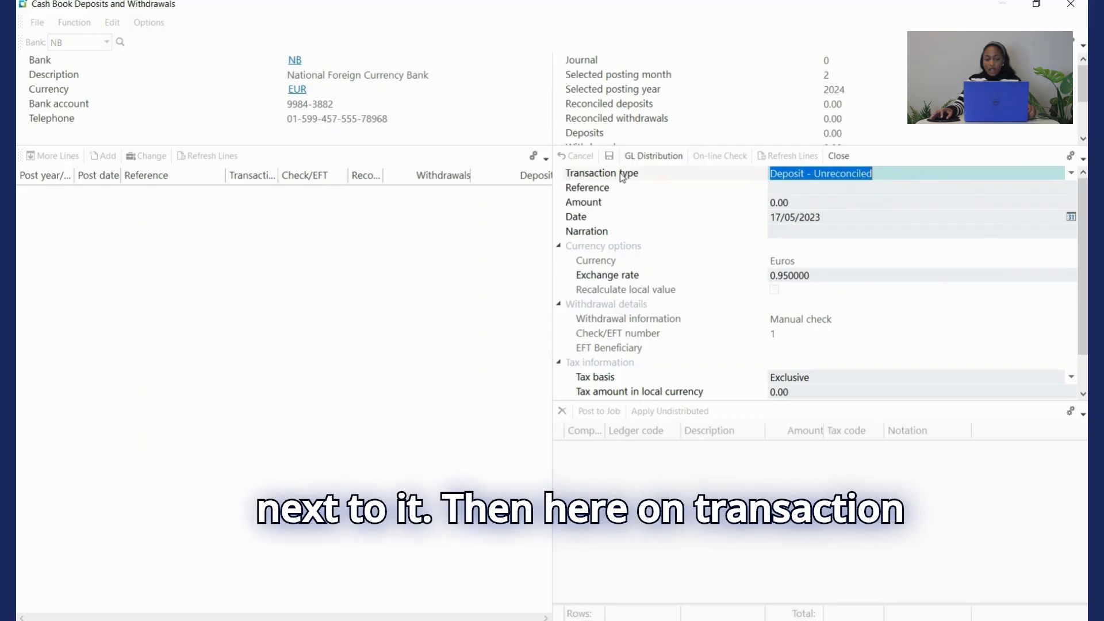
pyautogui.click(1071, 174)
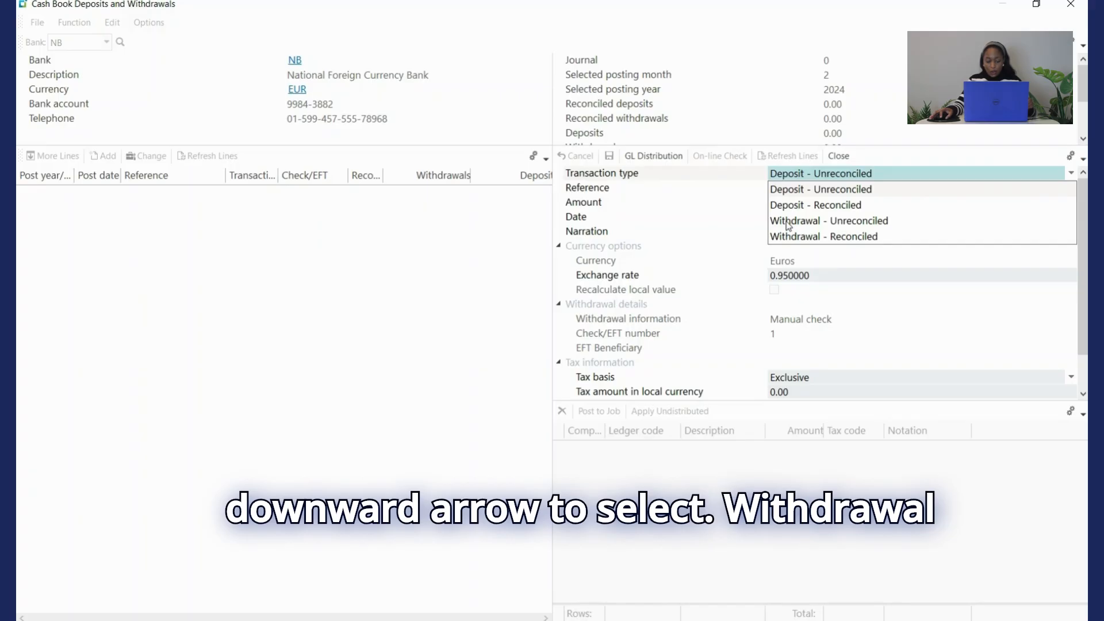
pyautogui.click(869, 222)
# Step: Enter the reference "Drft 989" and an amount of 300 for the withdrawal
pyautogui.click(786, 192)
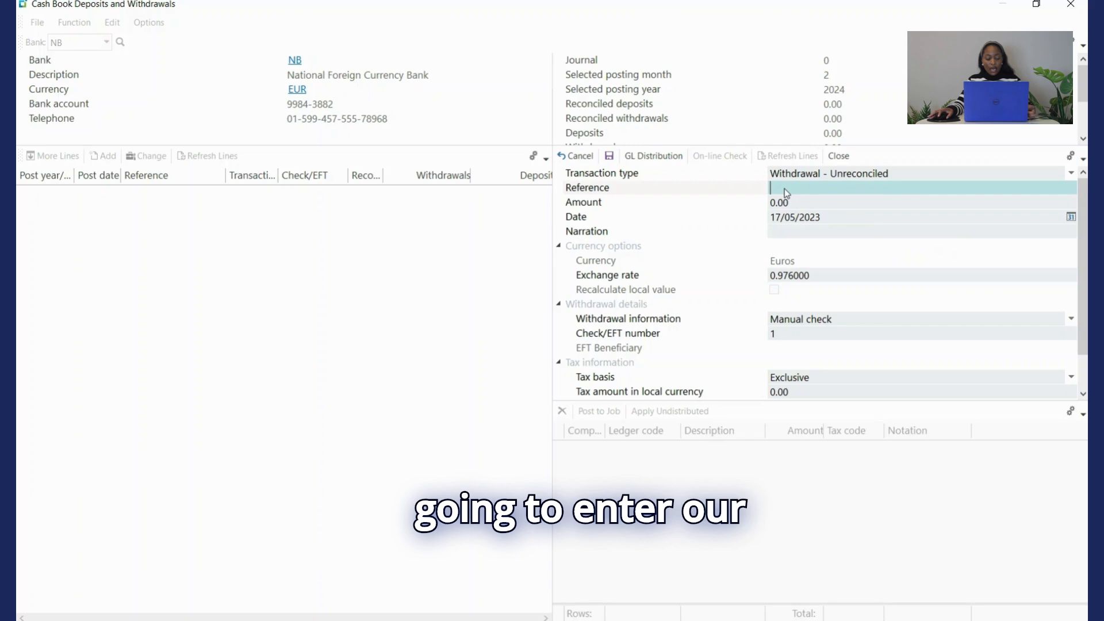
pyautogui.write('Drft')
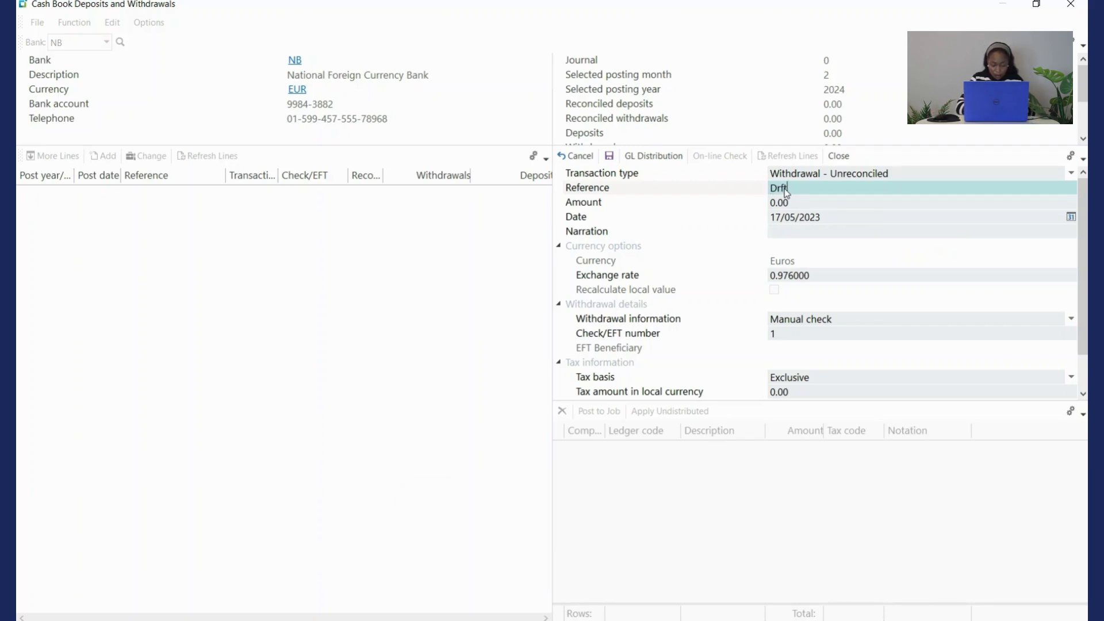
pyautogui.write(' 989')
pyautogui.press('Tab')
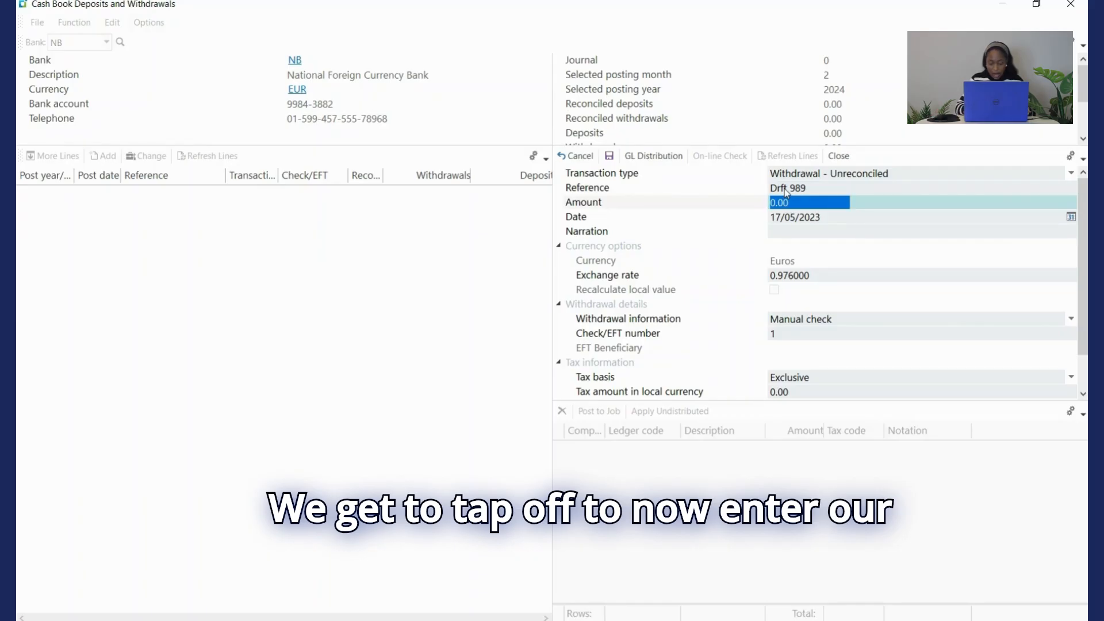
pyautogui.write('300')
pyautogui.press('Tab')
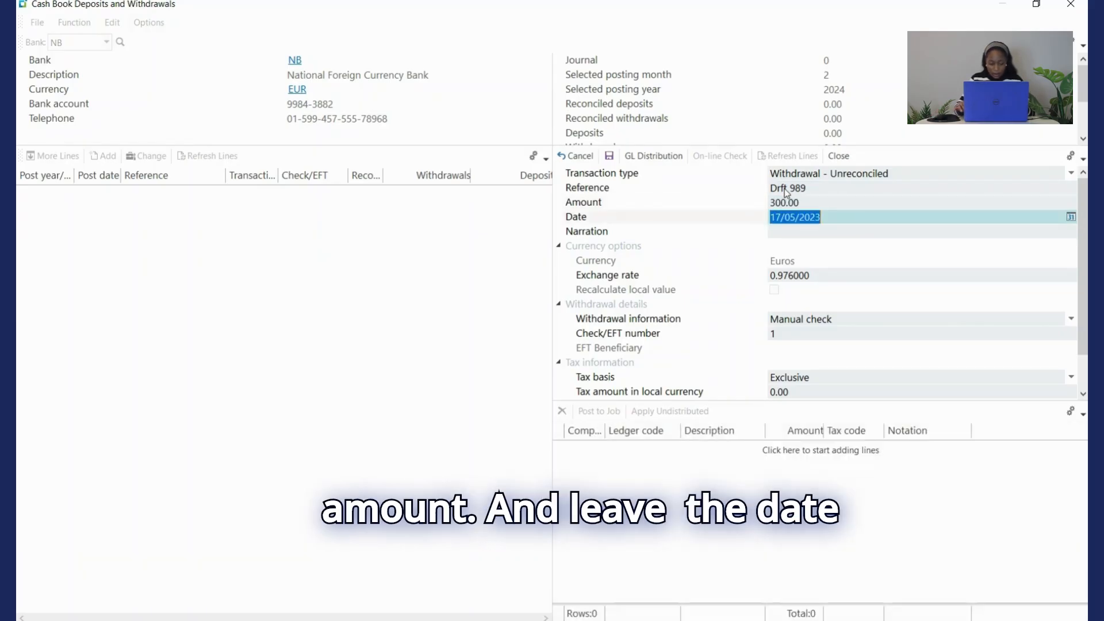
# Step: Keep the default date and enter the narration "Waterford Publishers Advertising" for the withdrawal
pyautogui.press('Tab')
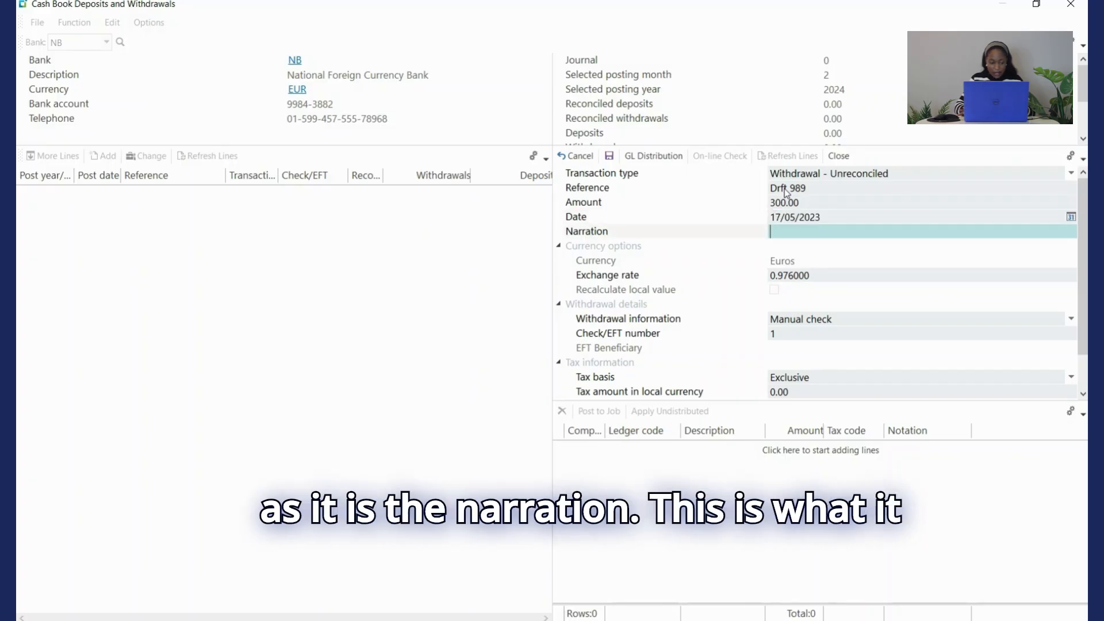
pyautogui.write('Wat')
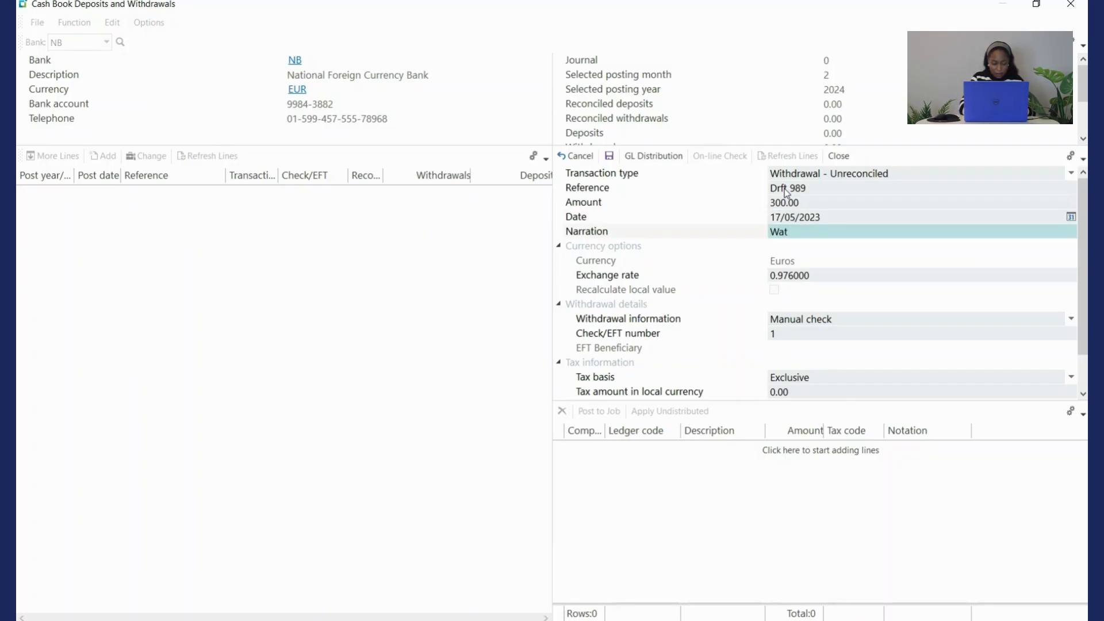
pyautogui.write('e')
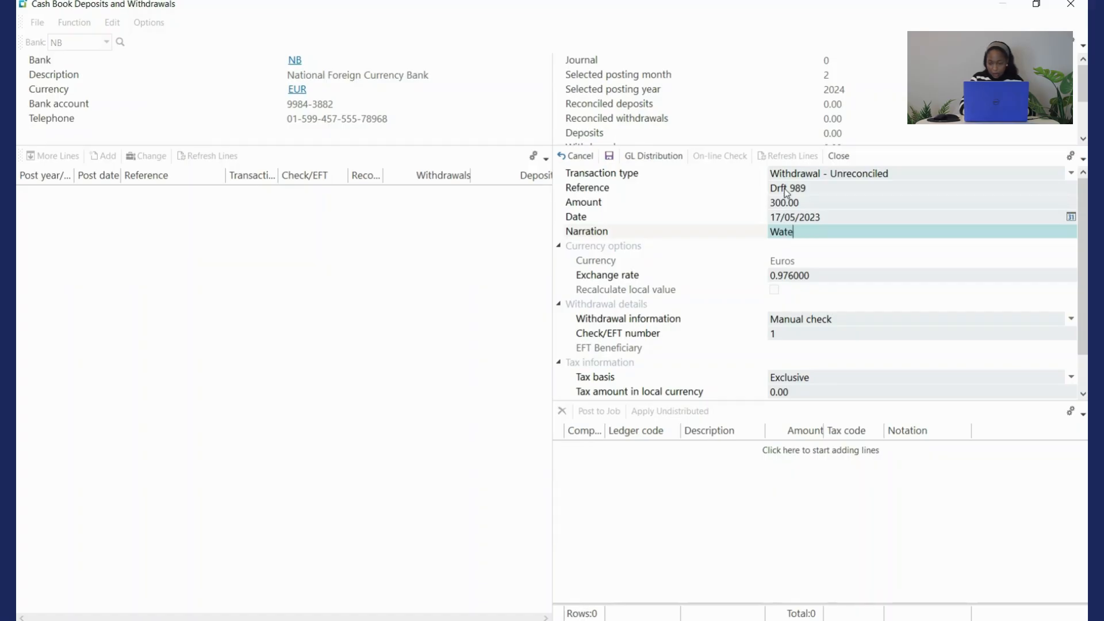
pyautogui.write('rford Pu')
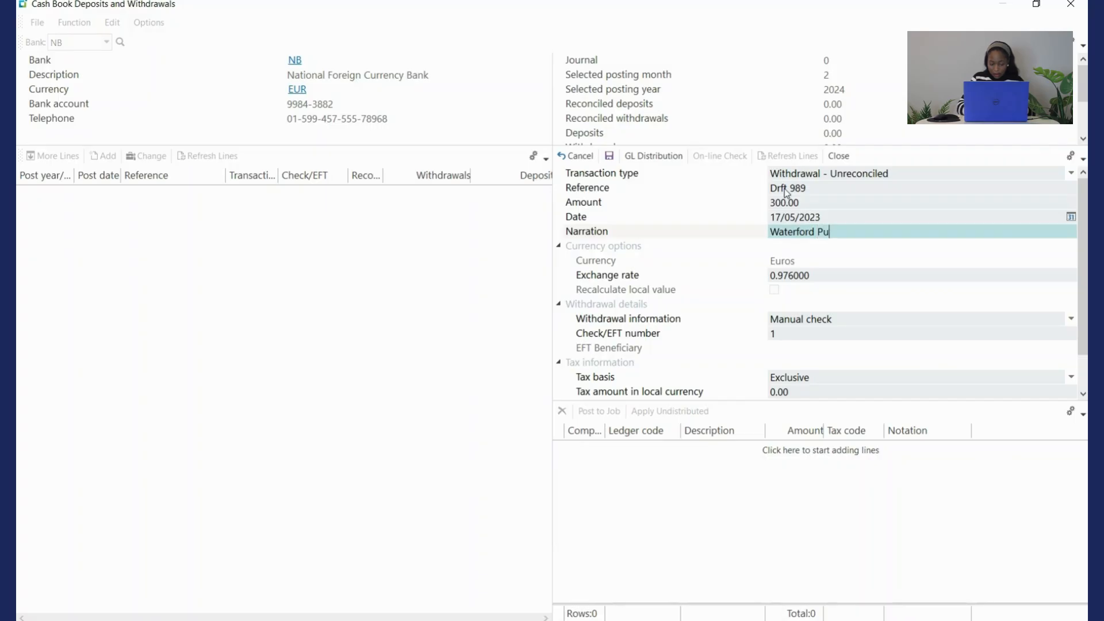
pyautogui.write('blishe')
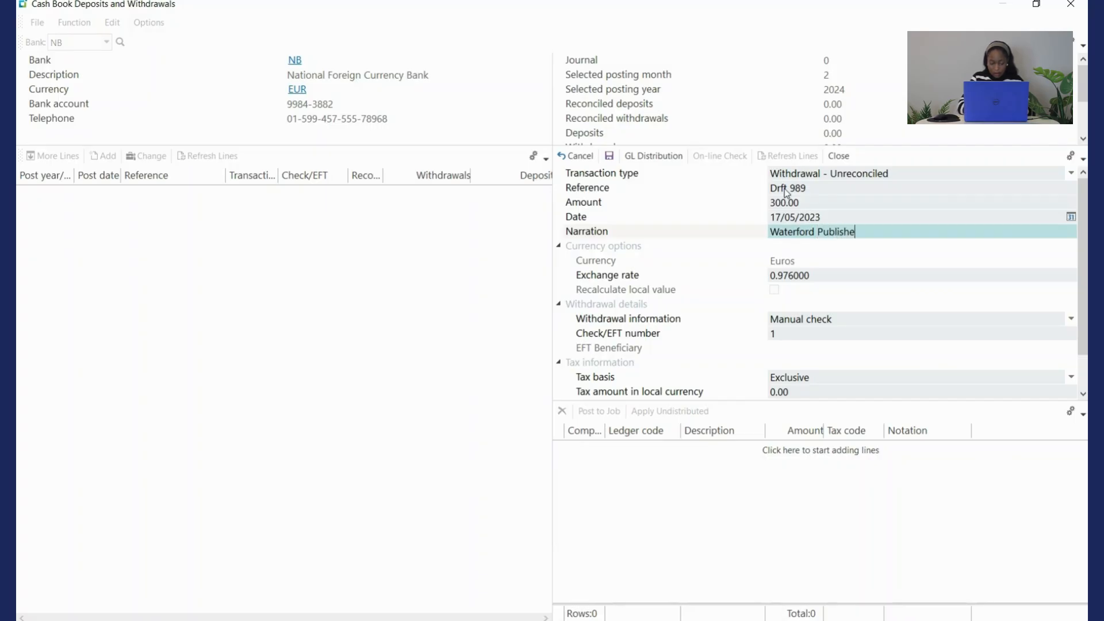
pyautogui.write('rs Advertising')
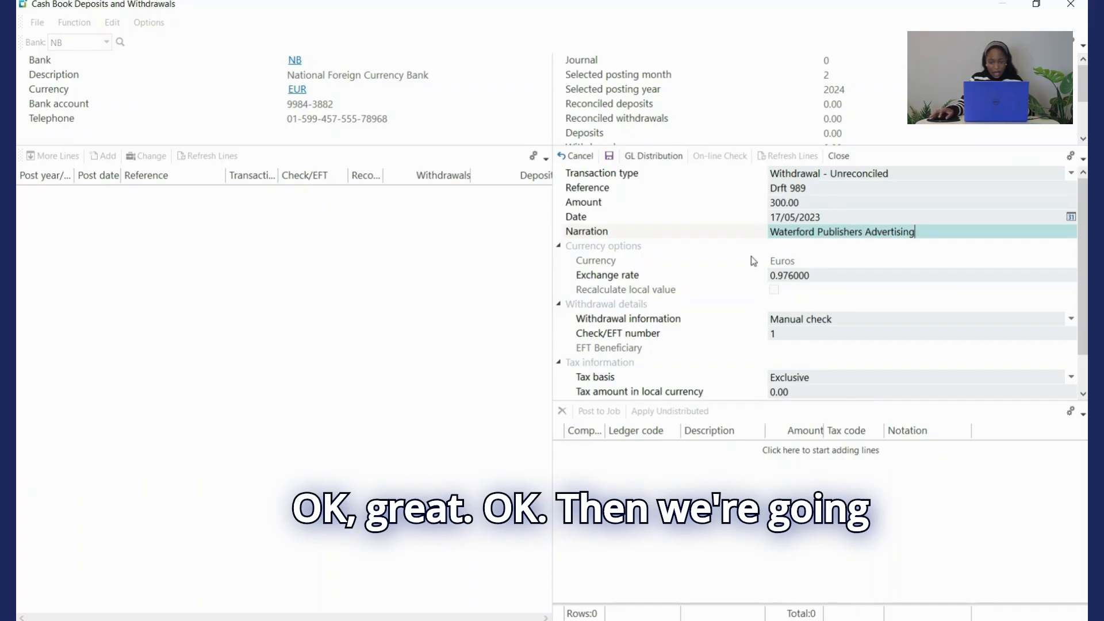
# Step: Set the withdrawal's exchange rate to 0.985 and its withdrawal information to No check number required
pyautogui.press('Tab')
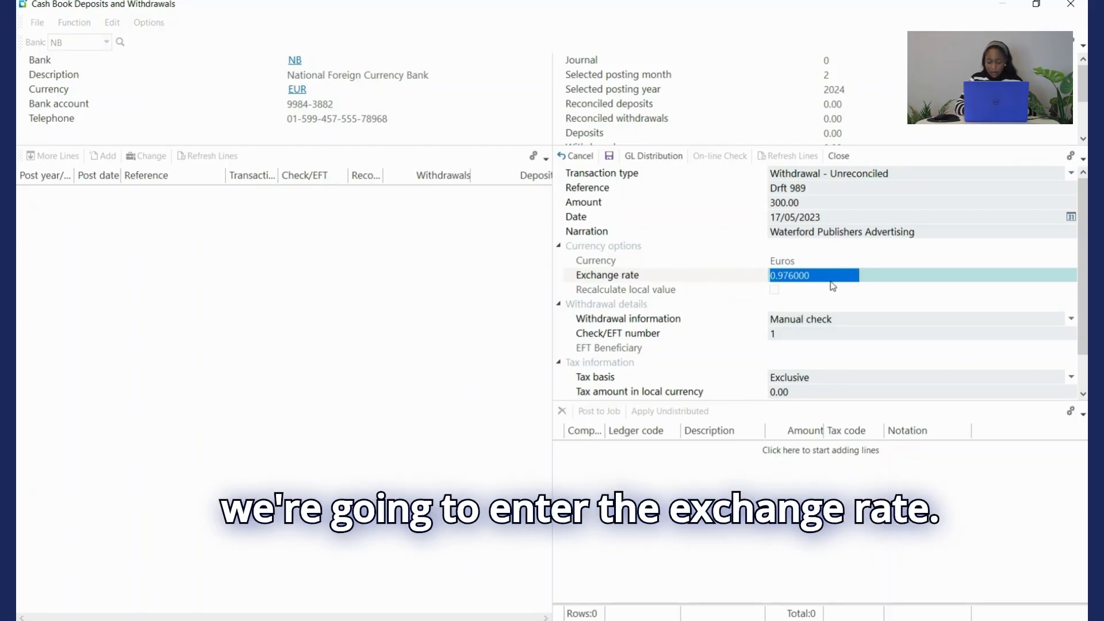
pyautogui.write('09')
pyautogui.press('BackSpace')
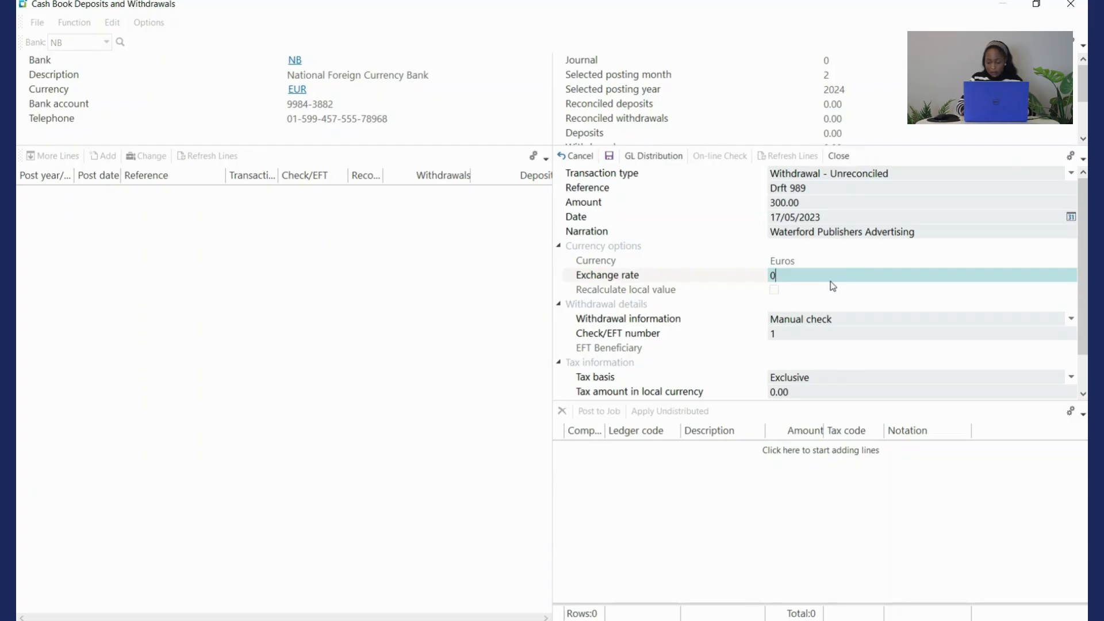
pyautogui.write('.9')
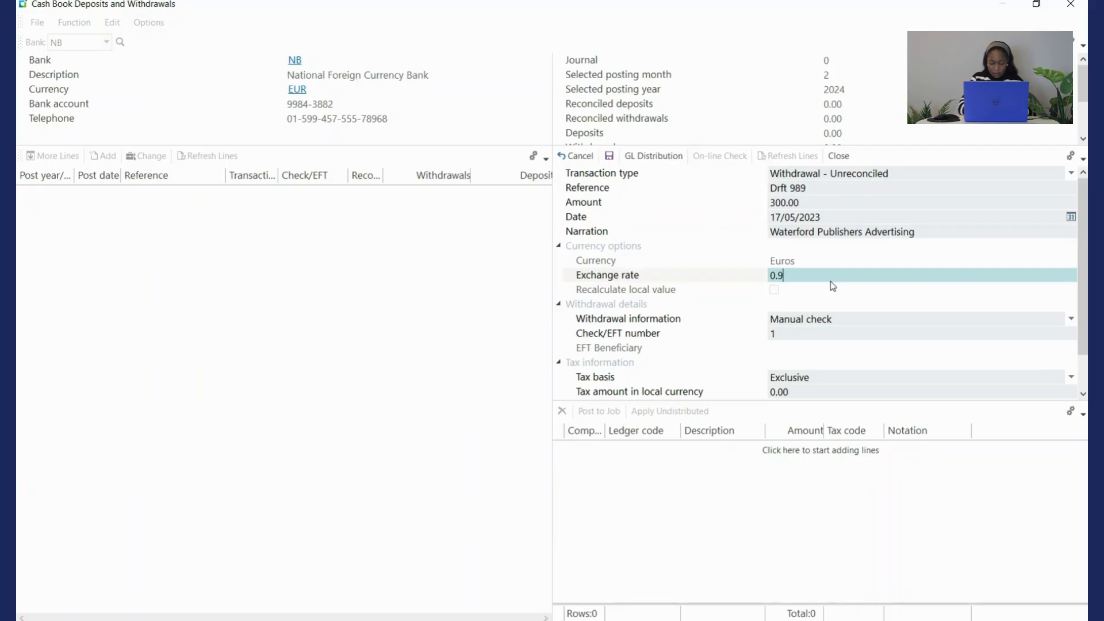
pyautogui.write('85')
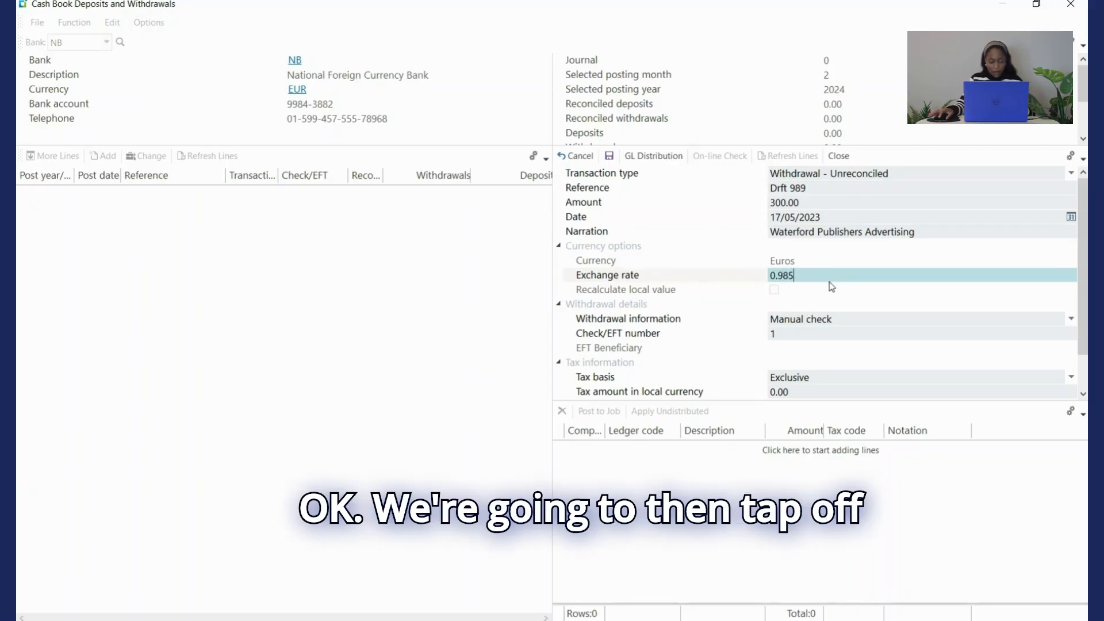
pyautogui.press('Tab')
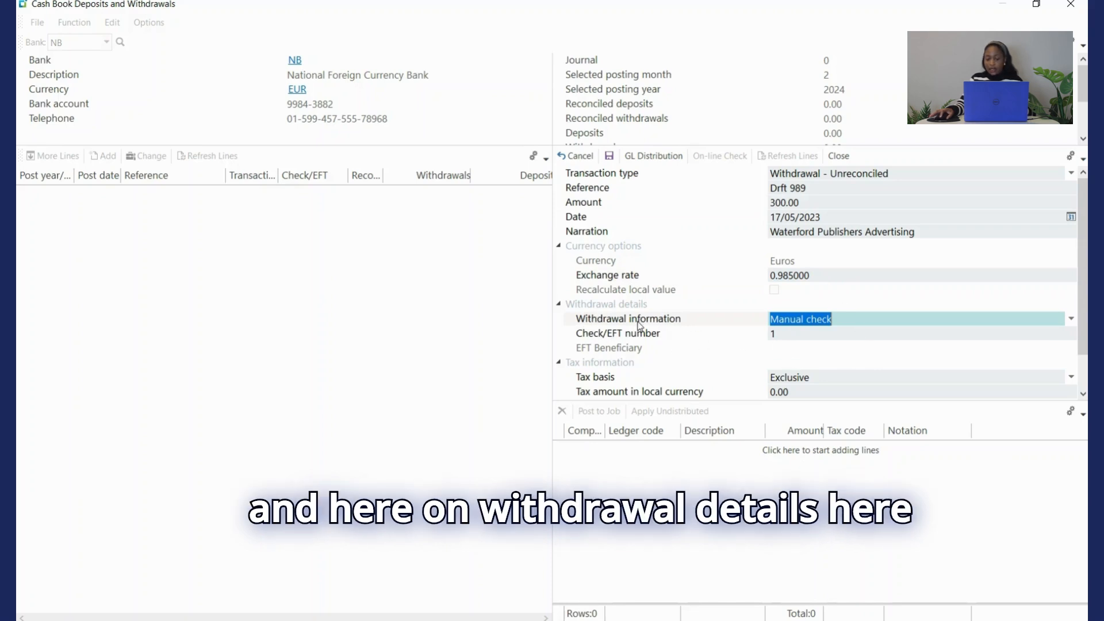
pyautogui.click(1071, 319)
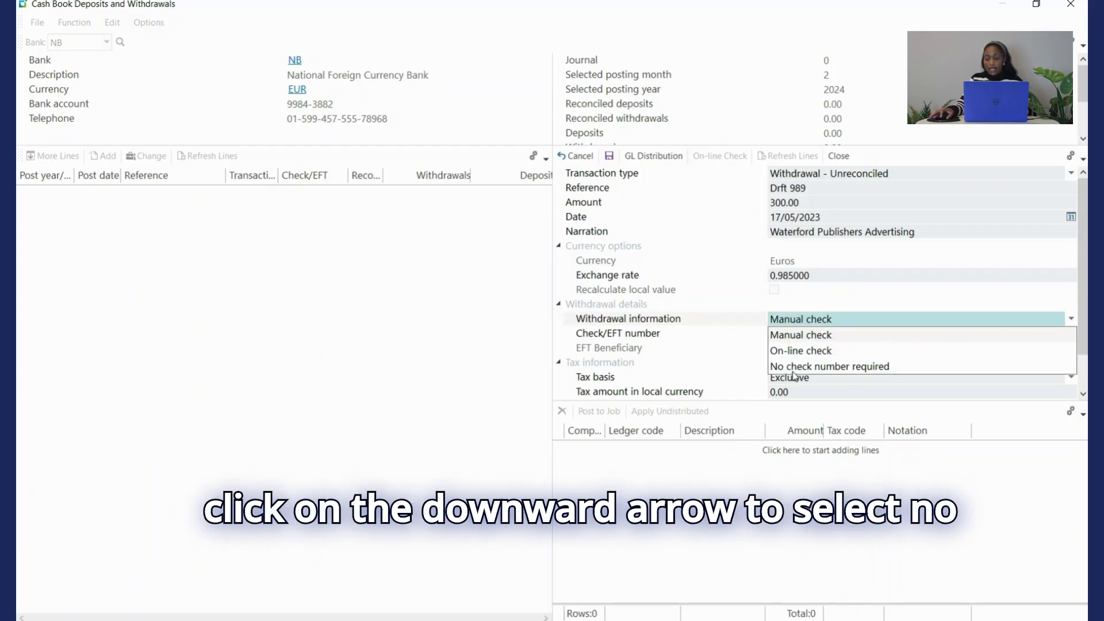
pyautogui.click(848, 371)
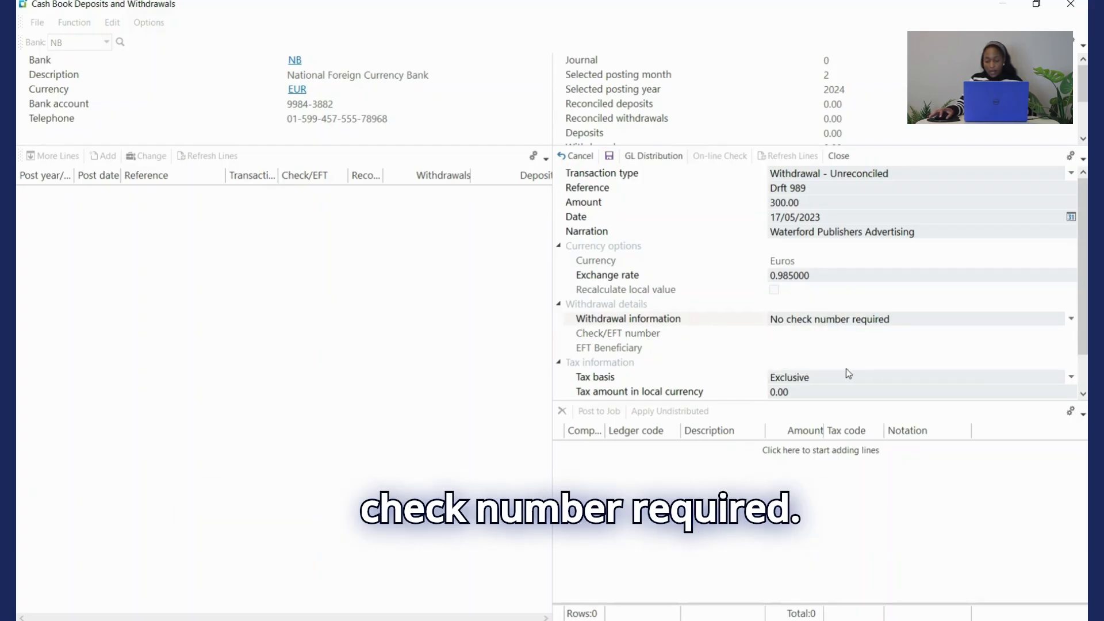
# Step: Start the GL distribution and assign ledger code 00-6220 to its first line
pyautogui.click(654, 157)
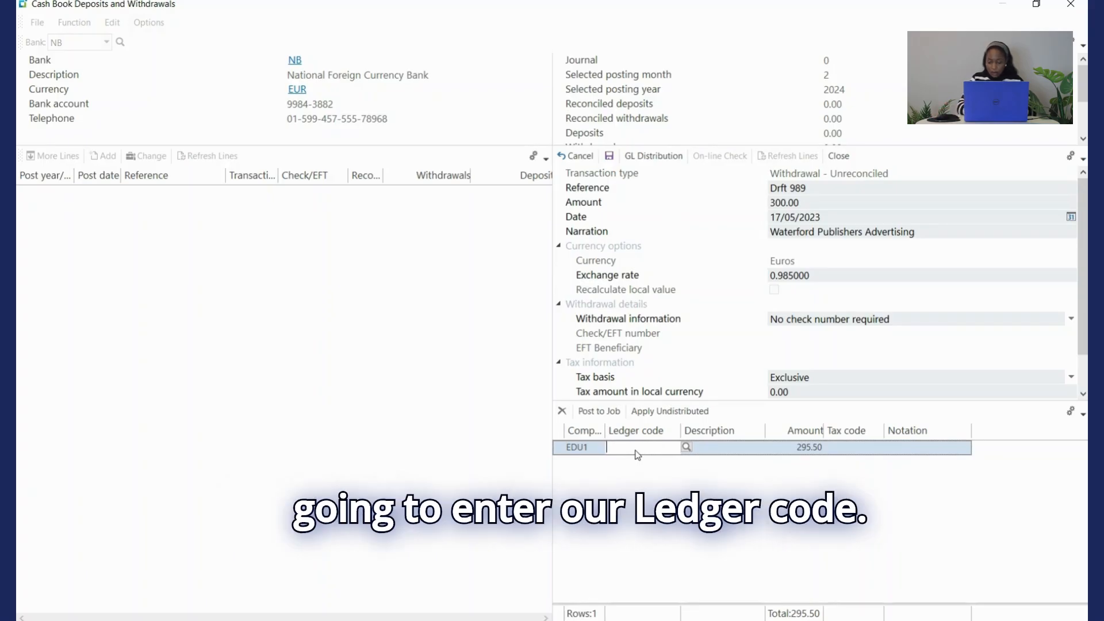
pyautogui.write('0')
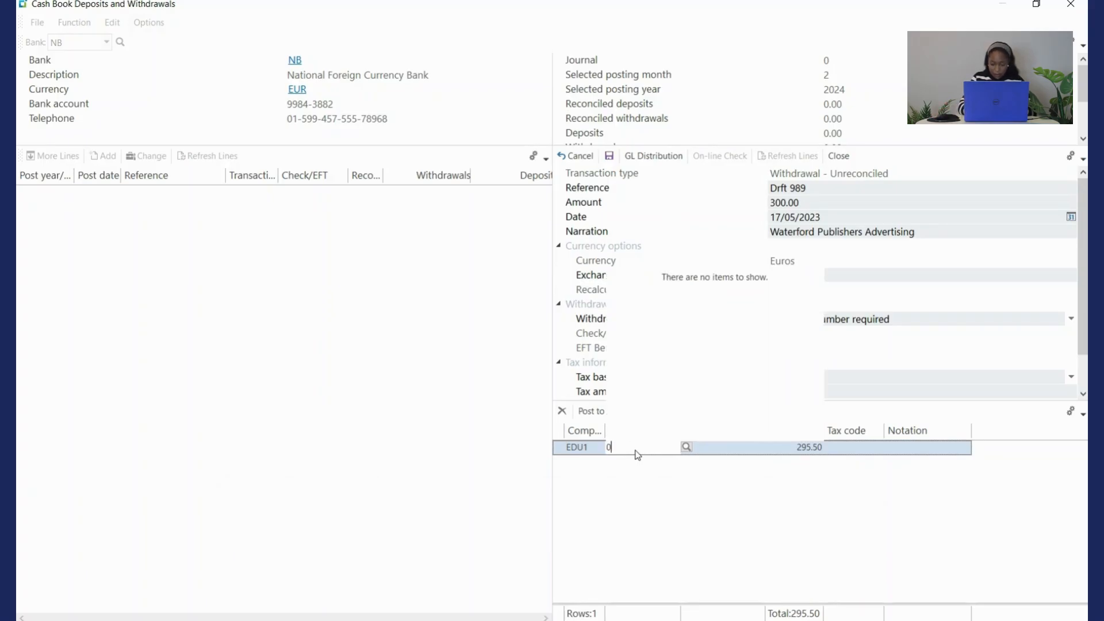
pyautogui.write('0')
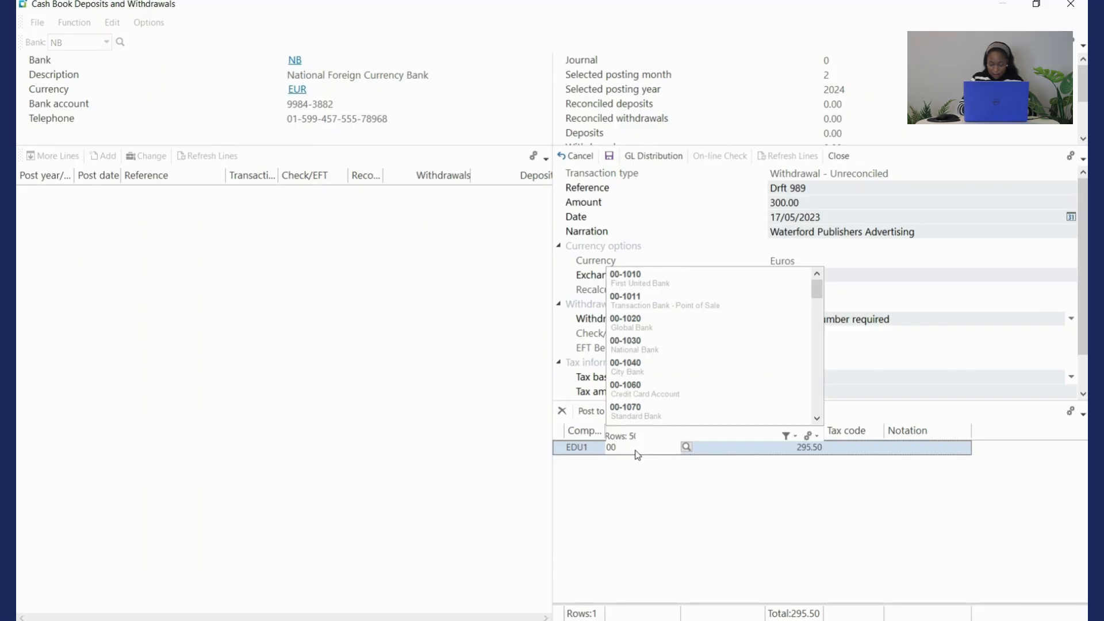
pyautogui.write('-6')
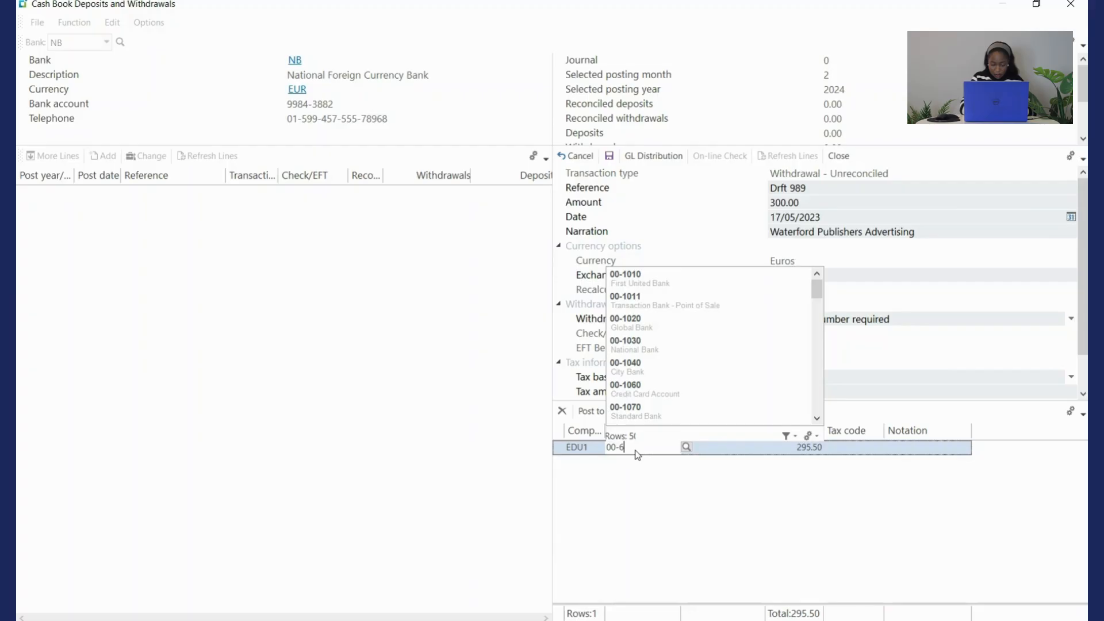
pyautogui.write('220')
pyautogui.press('Tab')
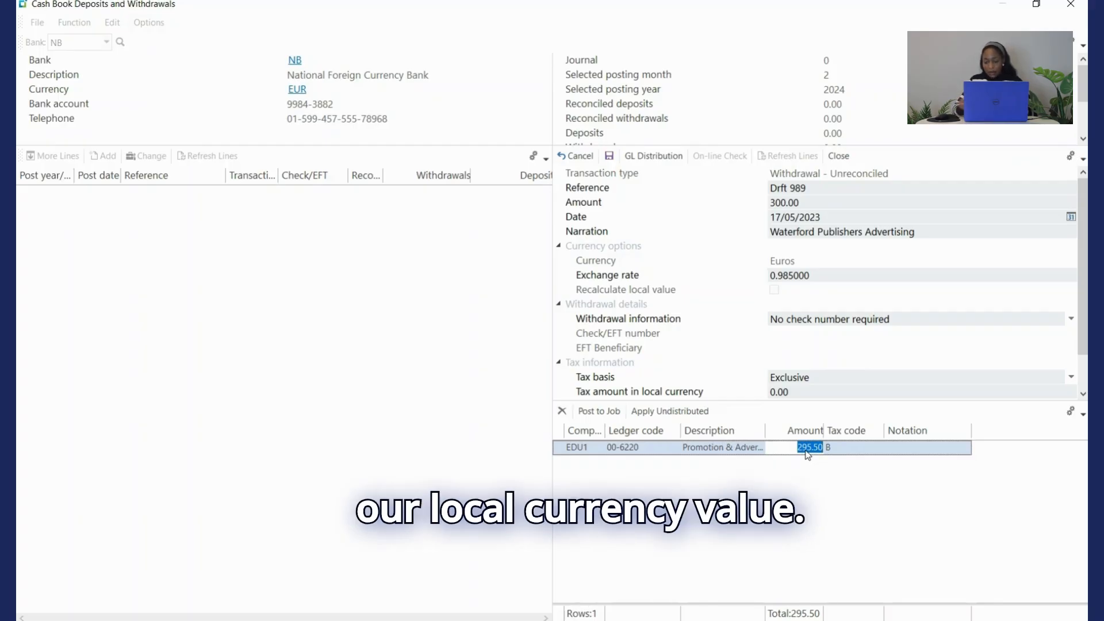
# Step: Keep the distribution line's default tax code and enter the notation "Waterford Publishers Advertising"
pyautogui.click(847, 448)
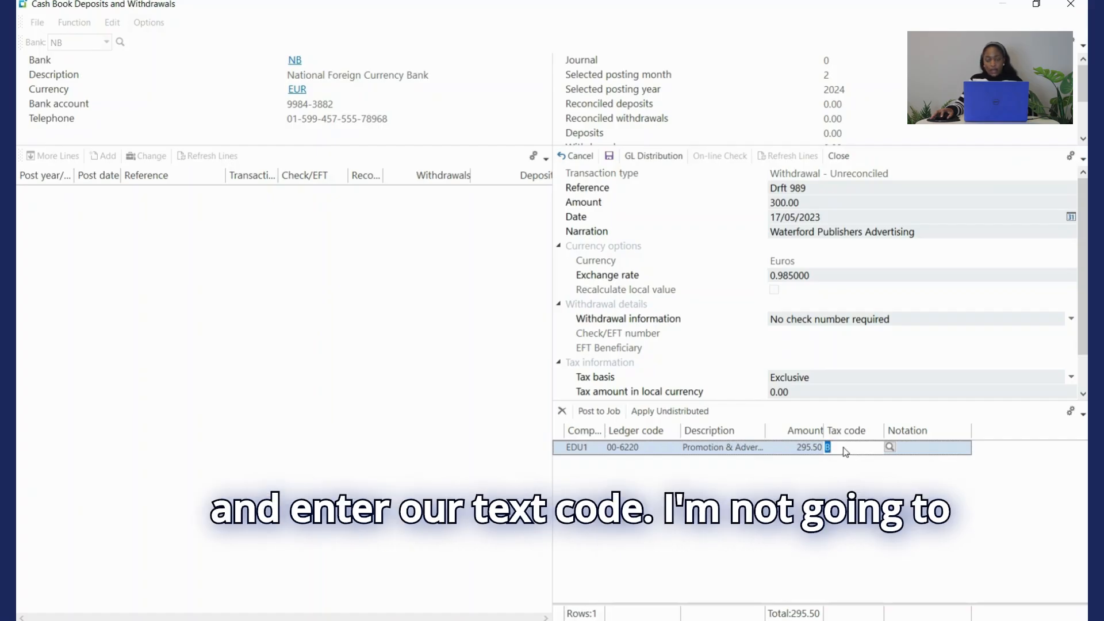
pyautogui.click(923, 452)
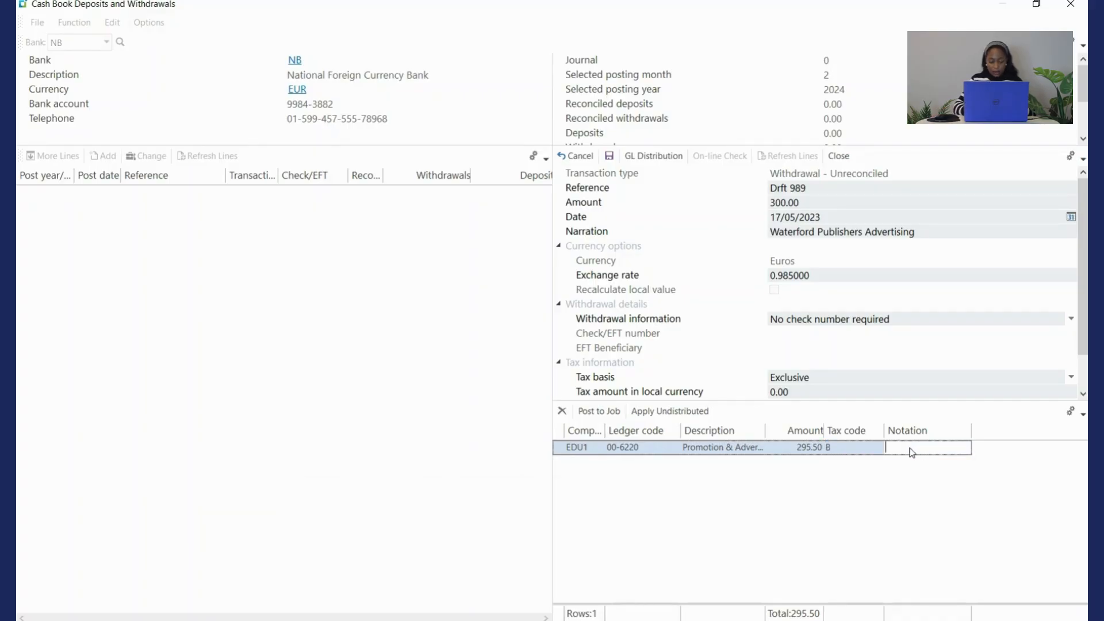
pyautogui.write('Water')
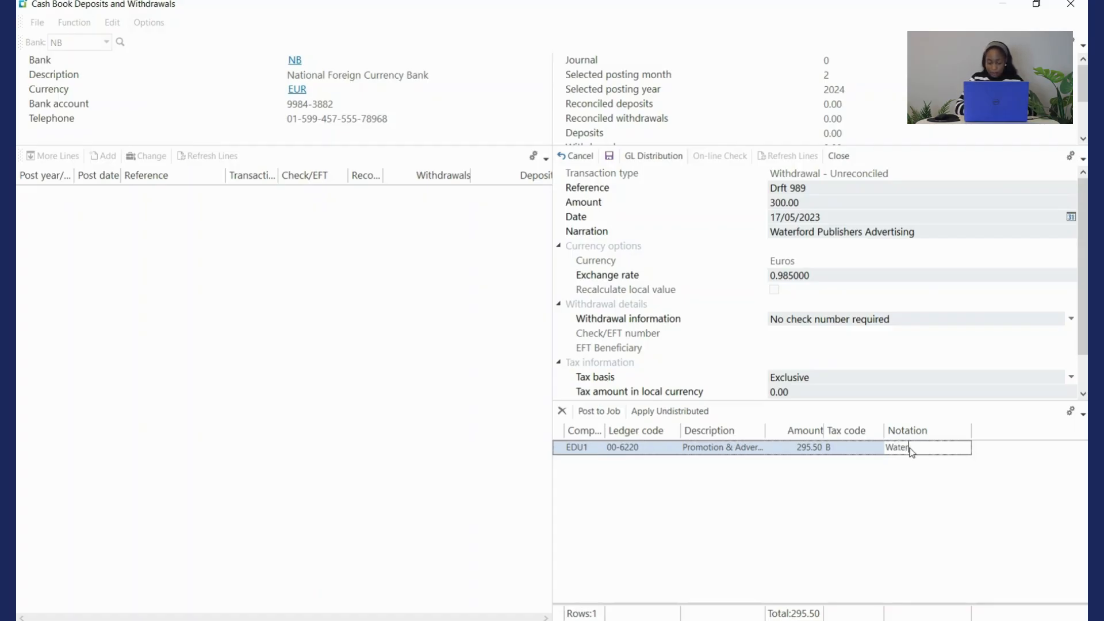
pyautogui.write('ford')
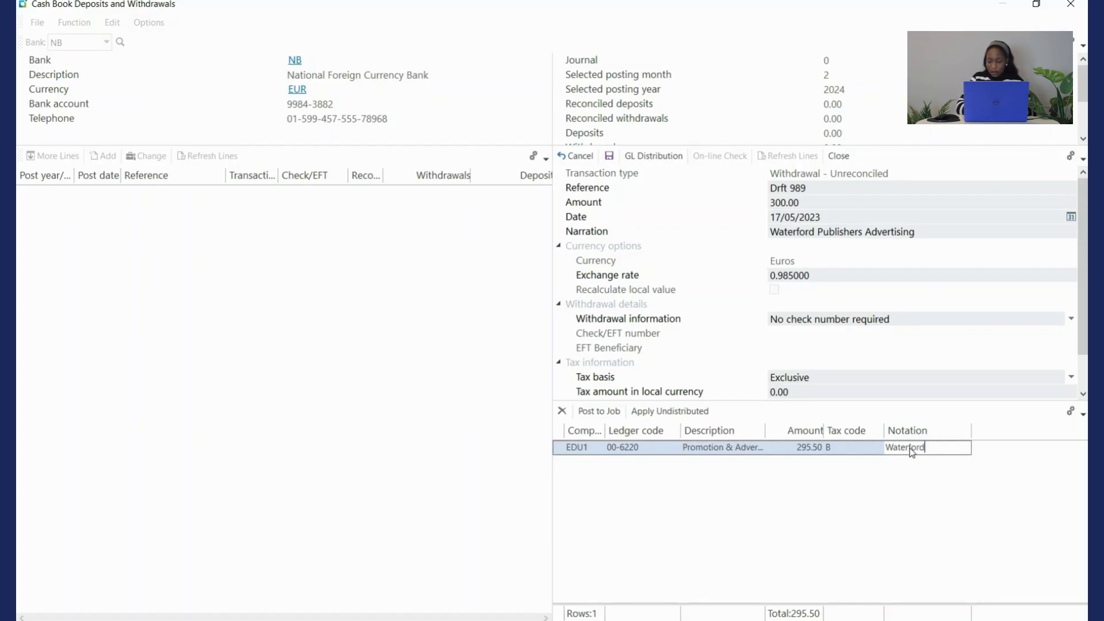
pyautogui.write(' Pu')
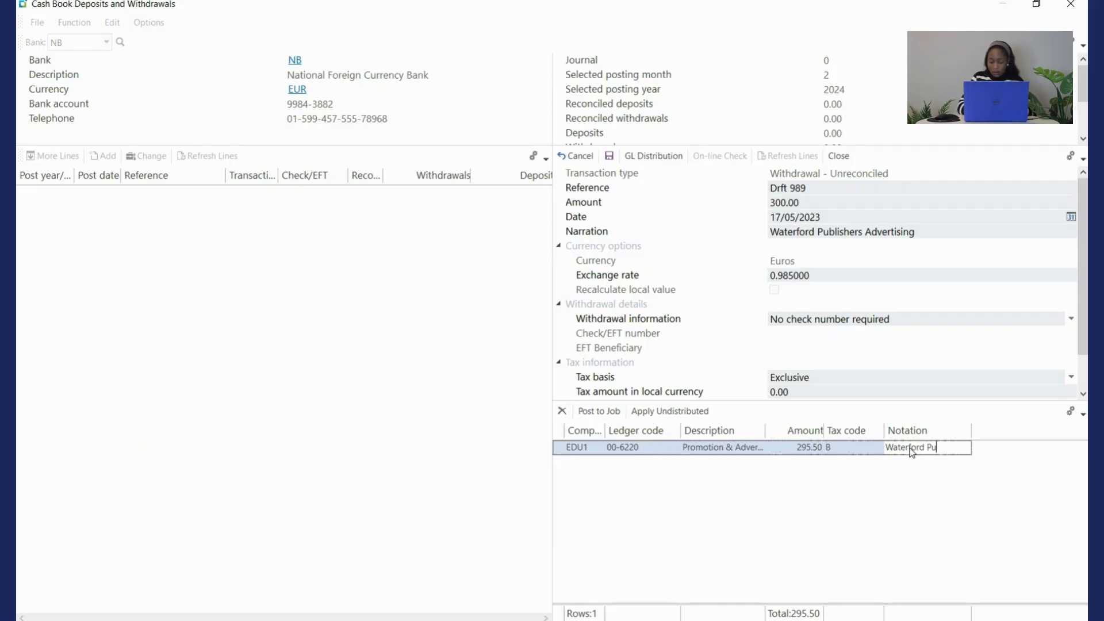
pyautogui.write('blishers')
pyautogui.write(' Adve')
pyautogui.write('rtising')
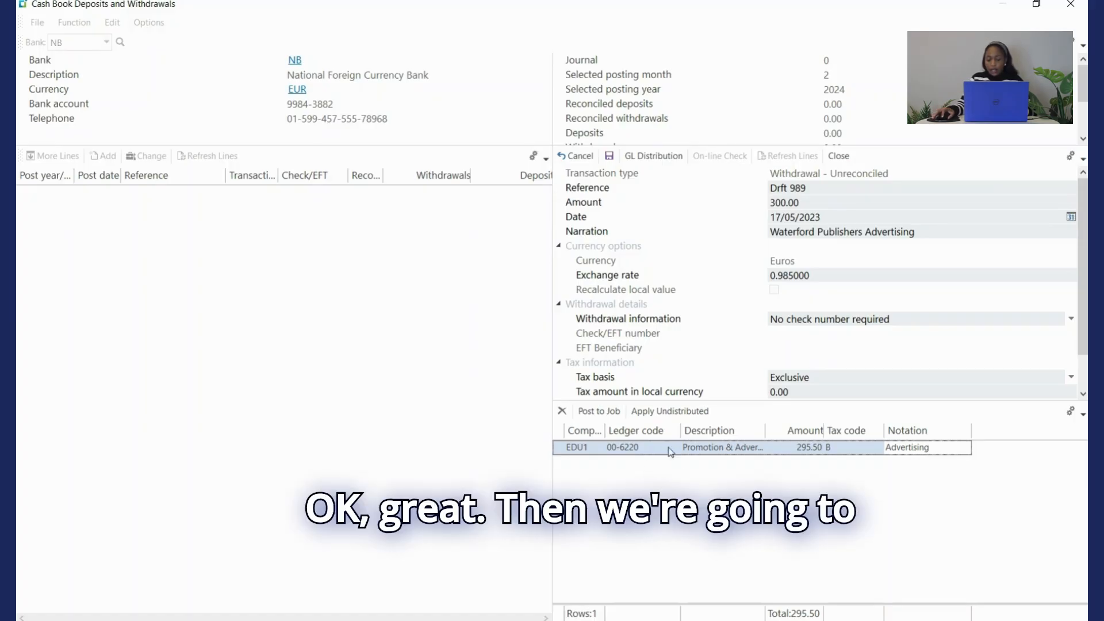
# Step: Save the withdrawal, accepting the calculated tax, and close both the entry form and the Cash Book Deposits and Withdrawals program
pyautogui.click(610, 158)
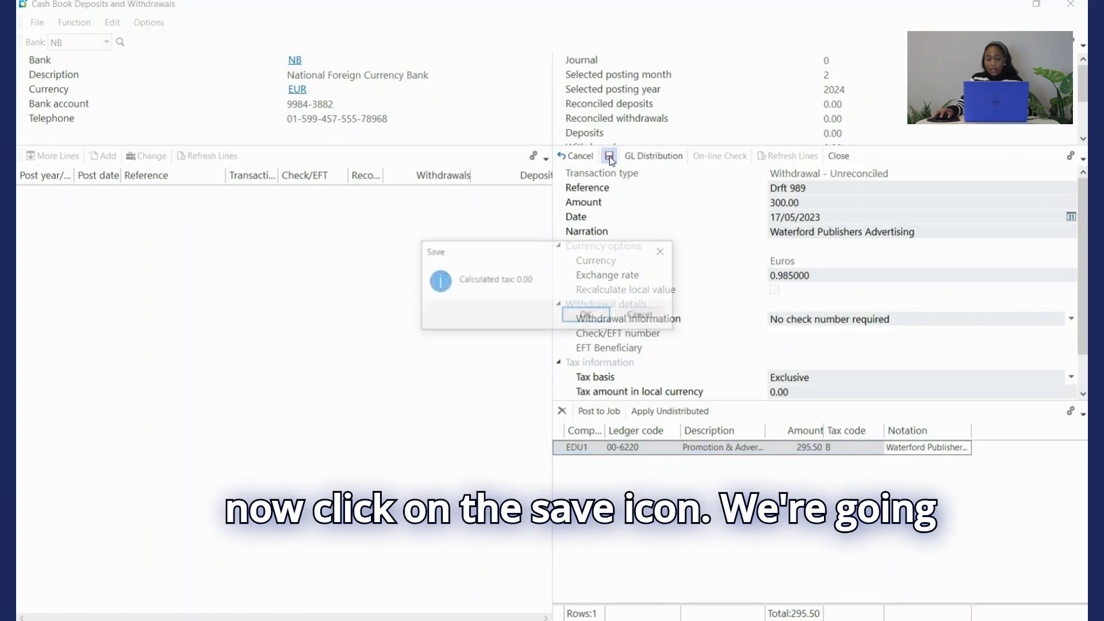
pyautogui.click(585, 315)
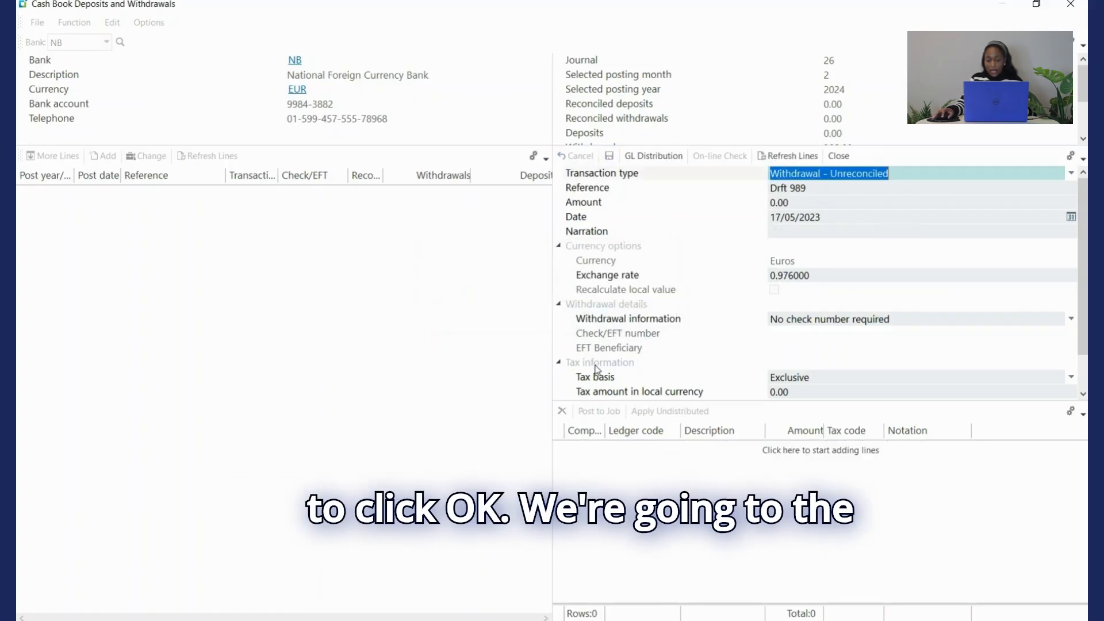
pyautogui.click(838, 157)
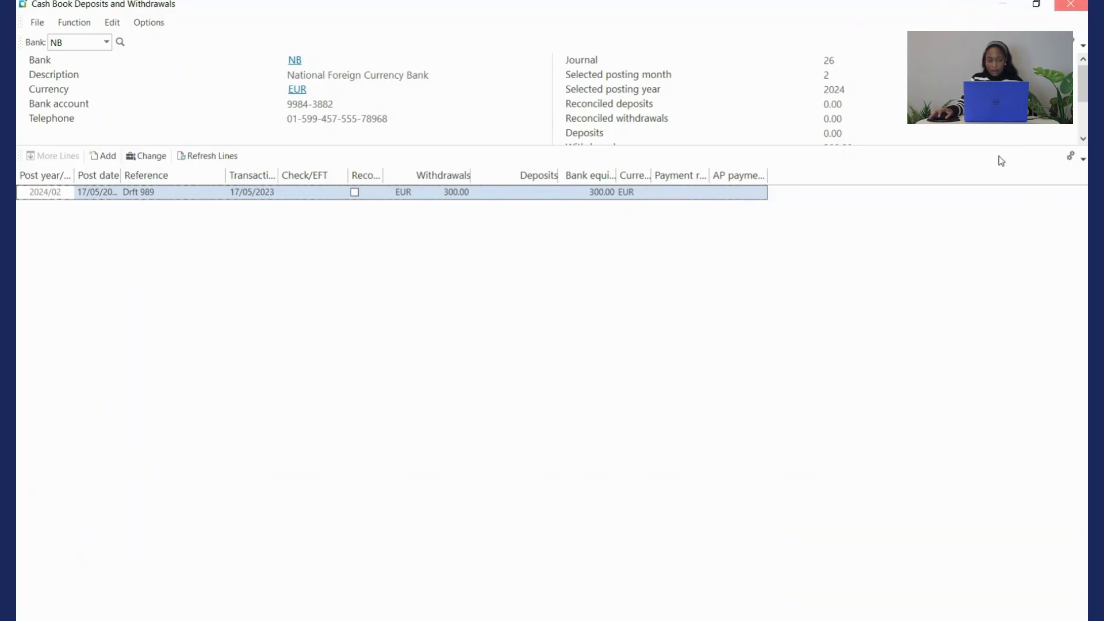
pyautogui.click(1073, 36)
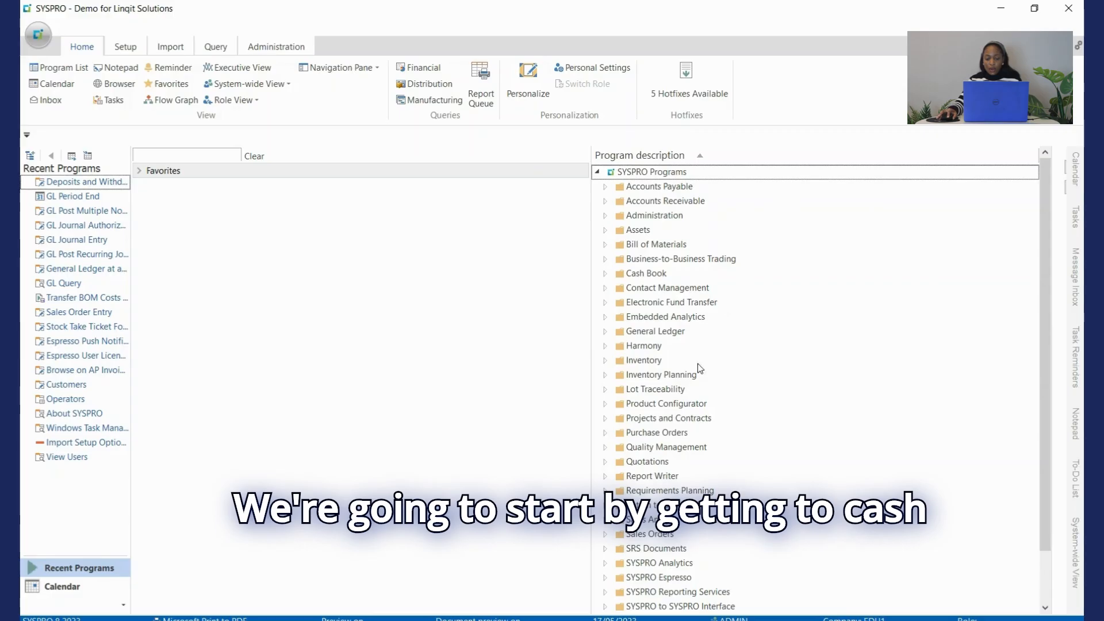
# Step: Open the Cash Book Deposits and Withdrawals program, maximize it and load the transactions of bank NB
pyautogui.click(607, 275)
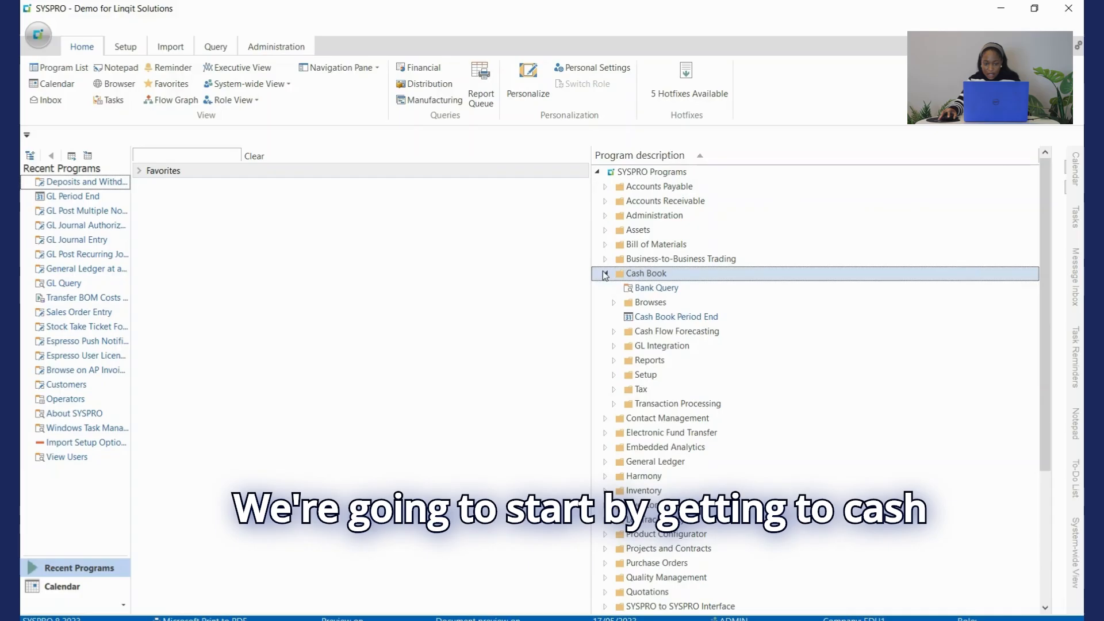
pyautogui.click(614, 404)
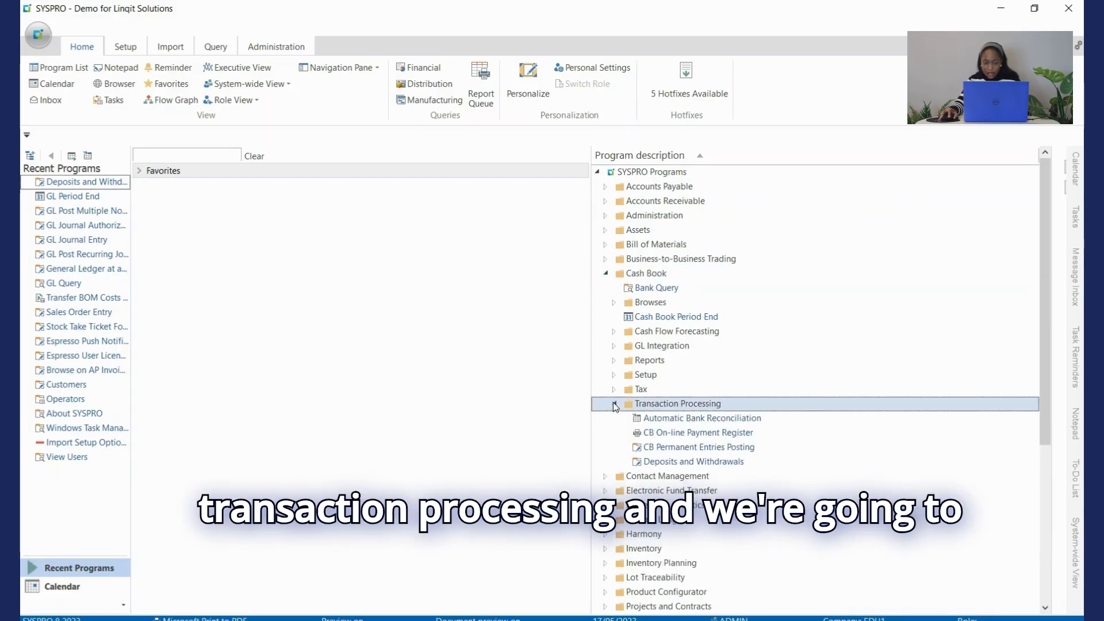
pyautogui.doubleClick(698, 463)
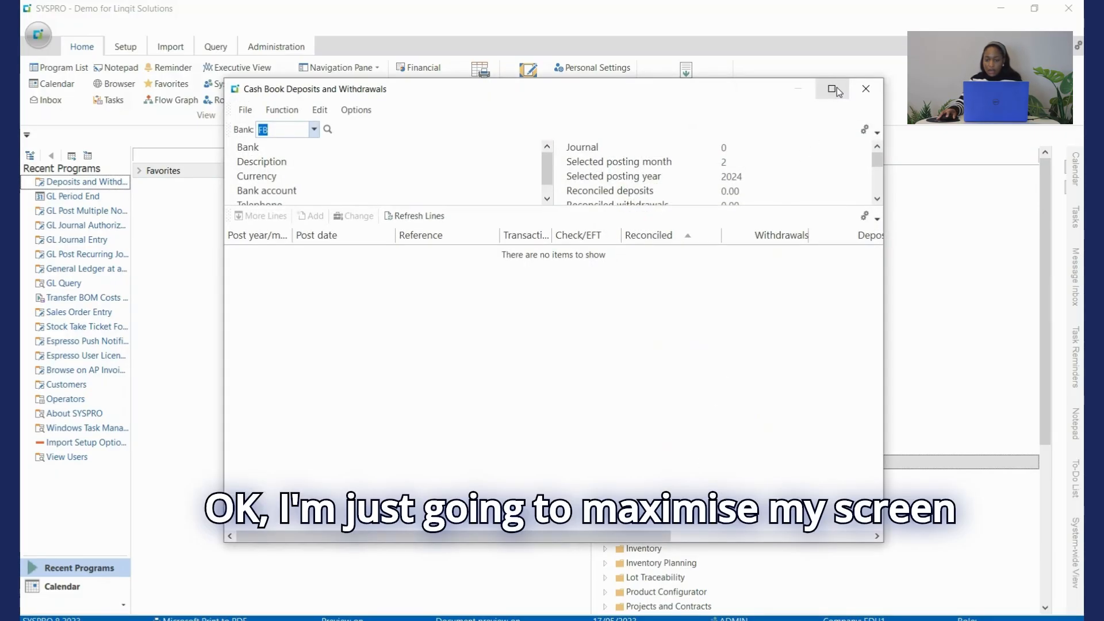
pyautogui.click(834, 89)
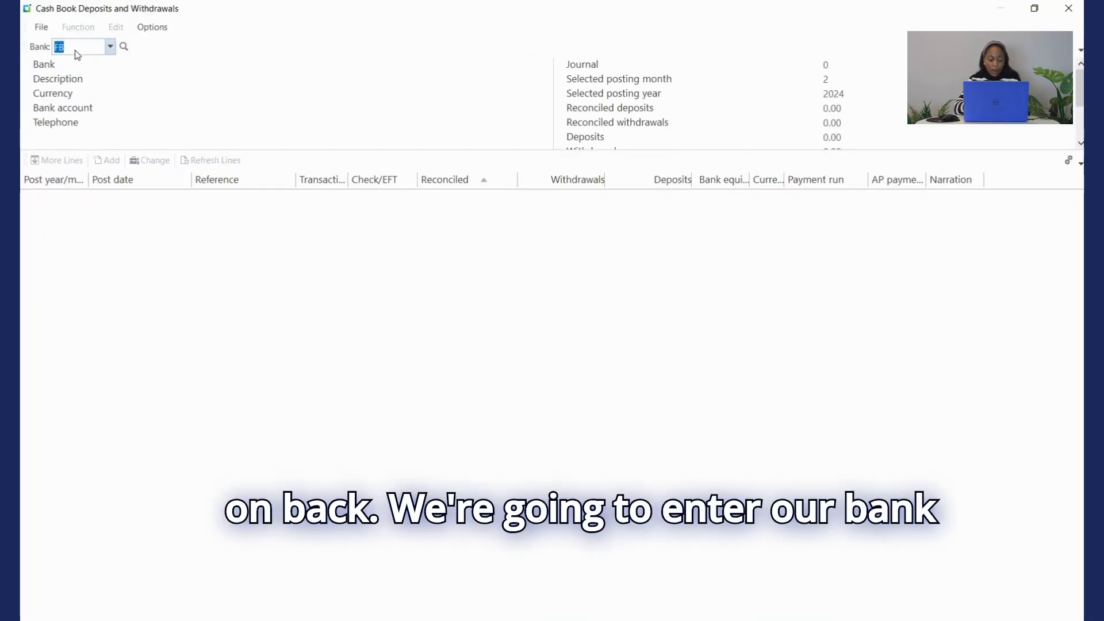
pyautogui.write('NB')
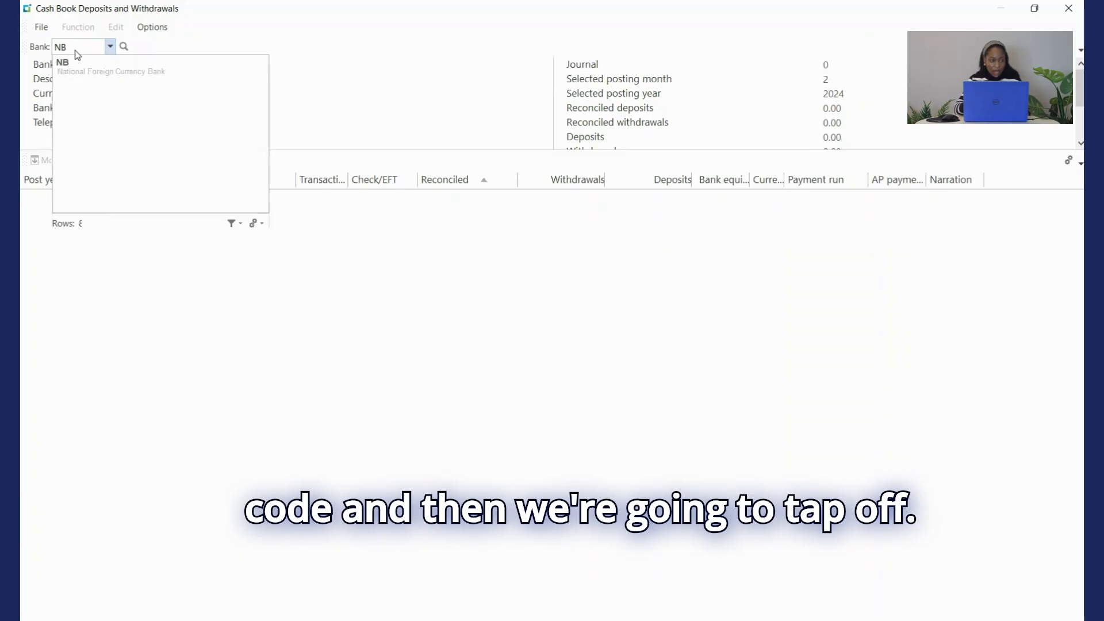
pyautogui.press('Tab')
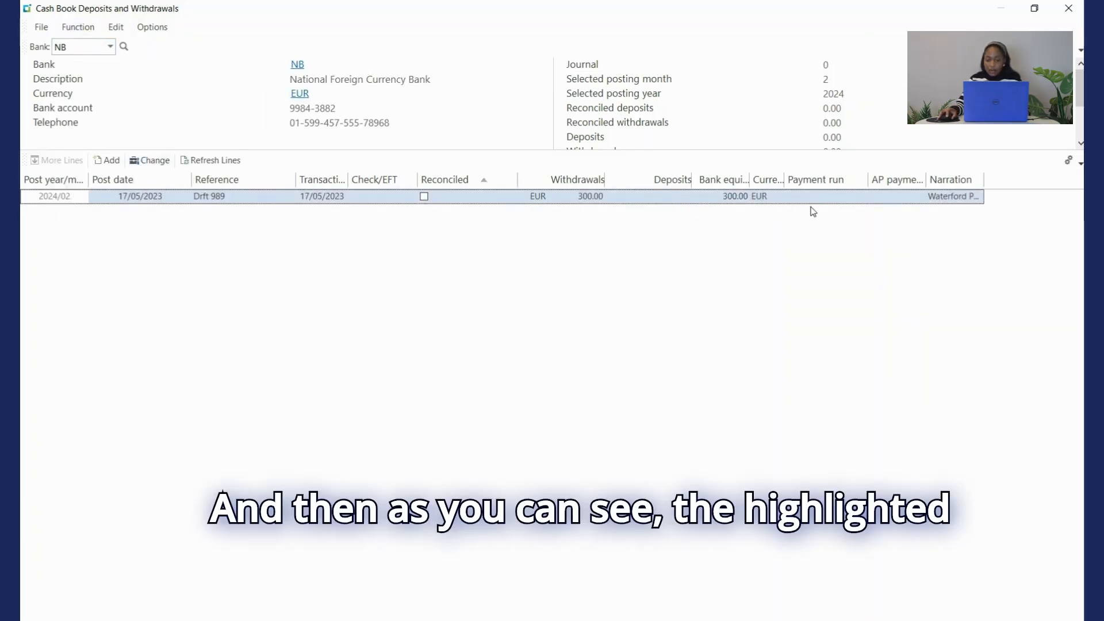
# Step: Open the Drft 989 withdrawal for changing and set its amount to 500
pyautogui.click(143, 164)
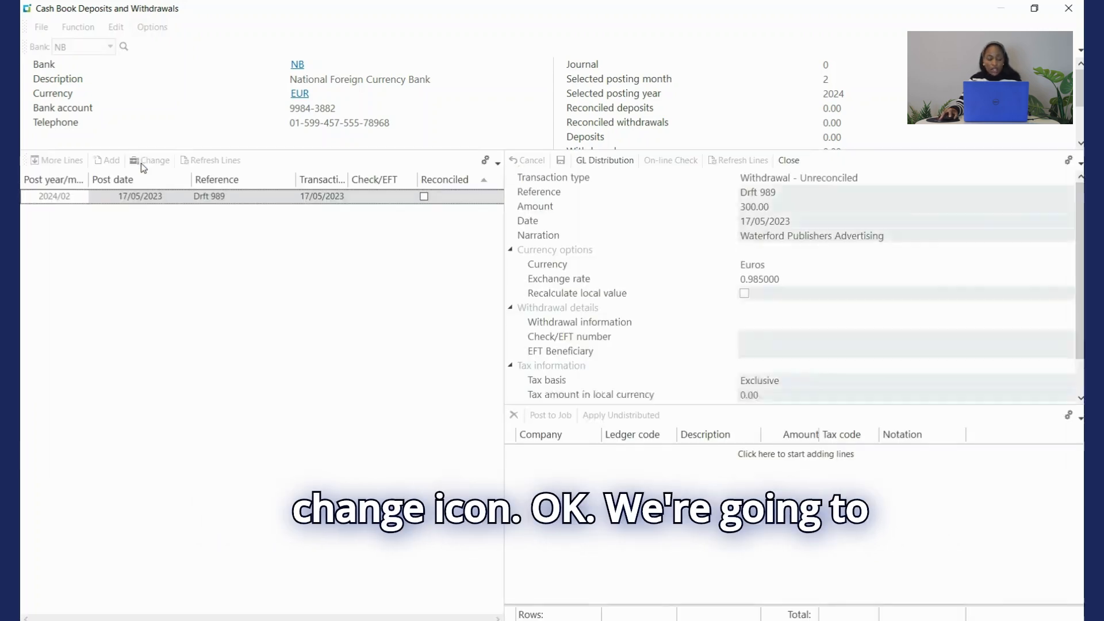
pyautogui.click(778, 205)
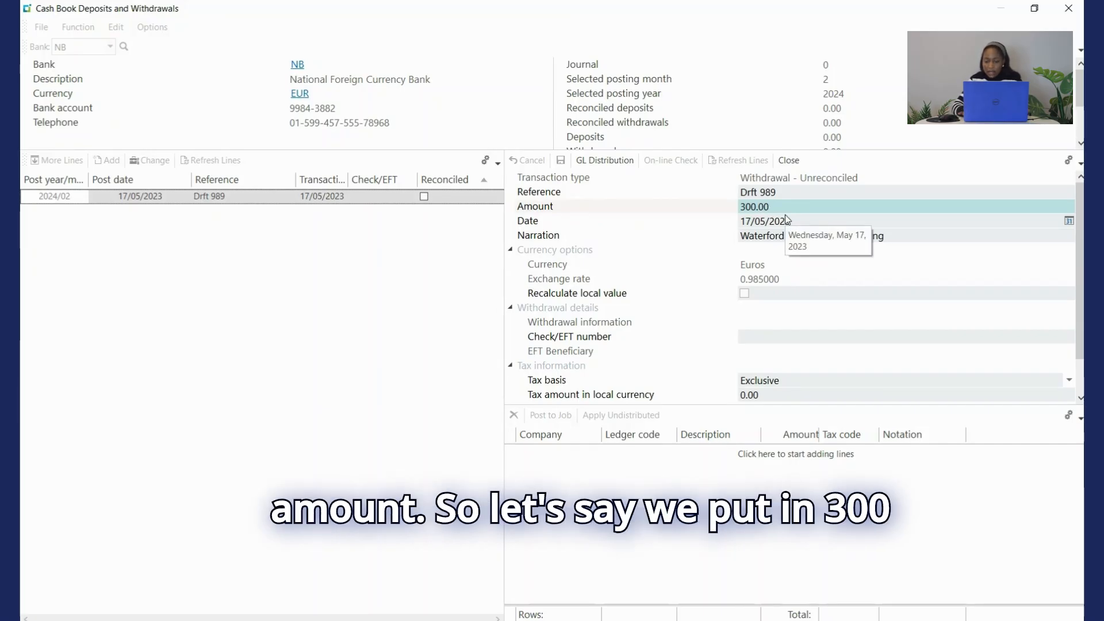
pyautogui.press('BackSpace')
pyautogui.press('BackSpace')
pyautogui.press('BackSpace')
pyautogui.press('BackSpace')
pyautogui.press('BackSpace')
pyautogui.press('BackSpace')
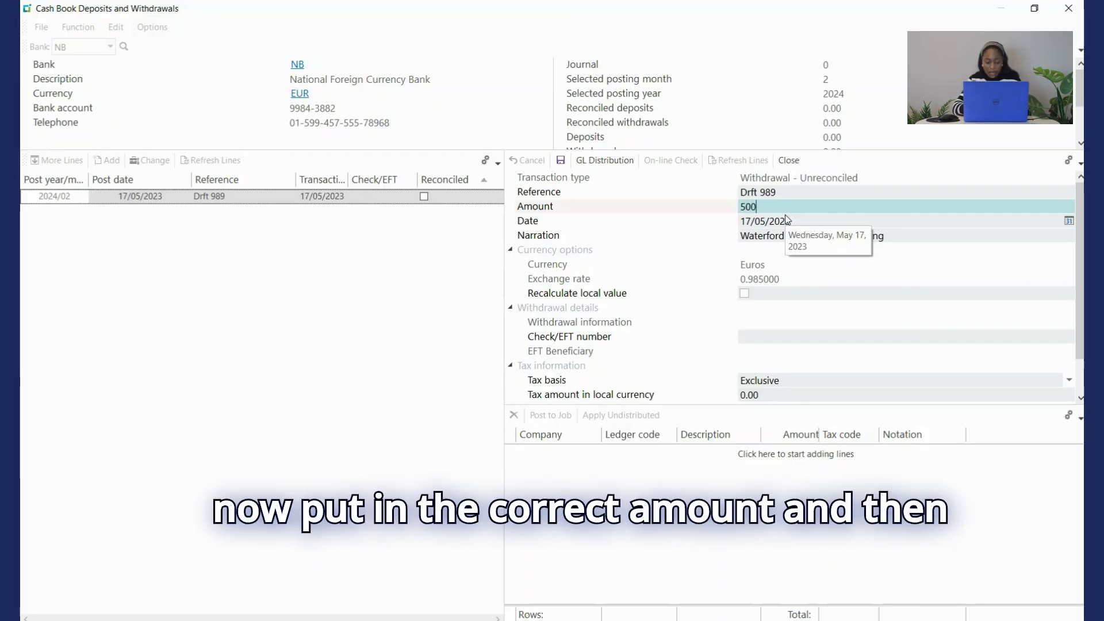
pyautogui.press('Tab')
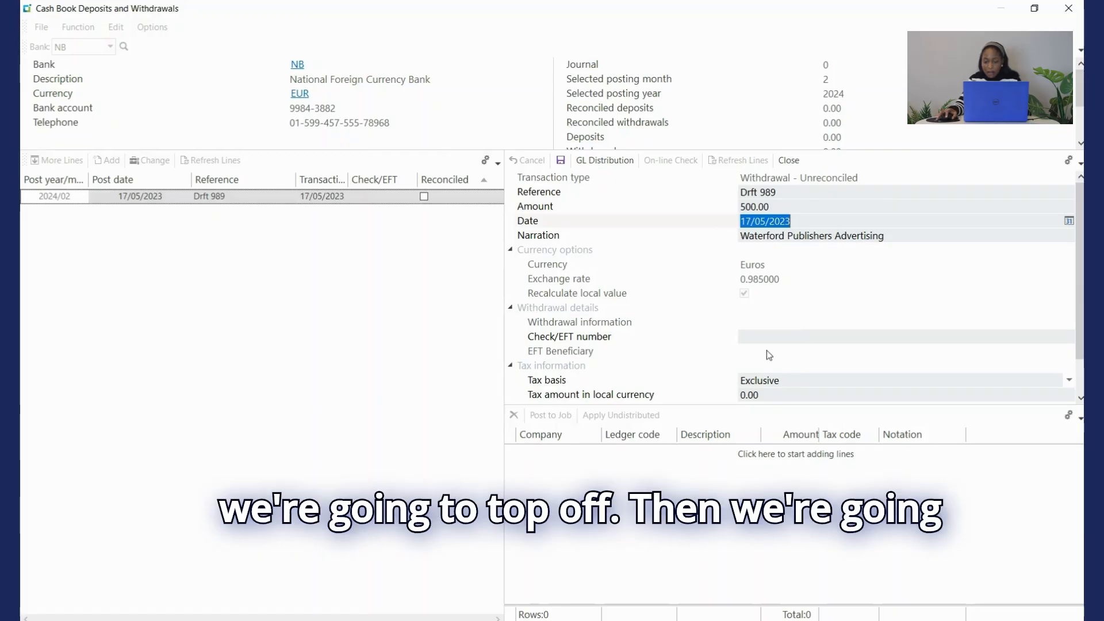
# Step: Start the changed withdrawal's GL distribution and assign ledger code 00-6208 to its first line
pyautogui.click(599, 164)
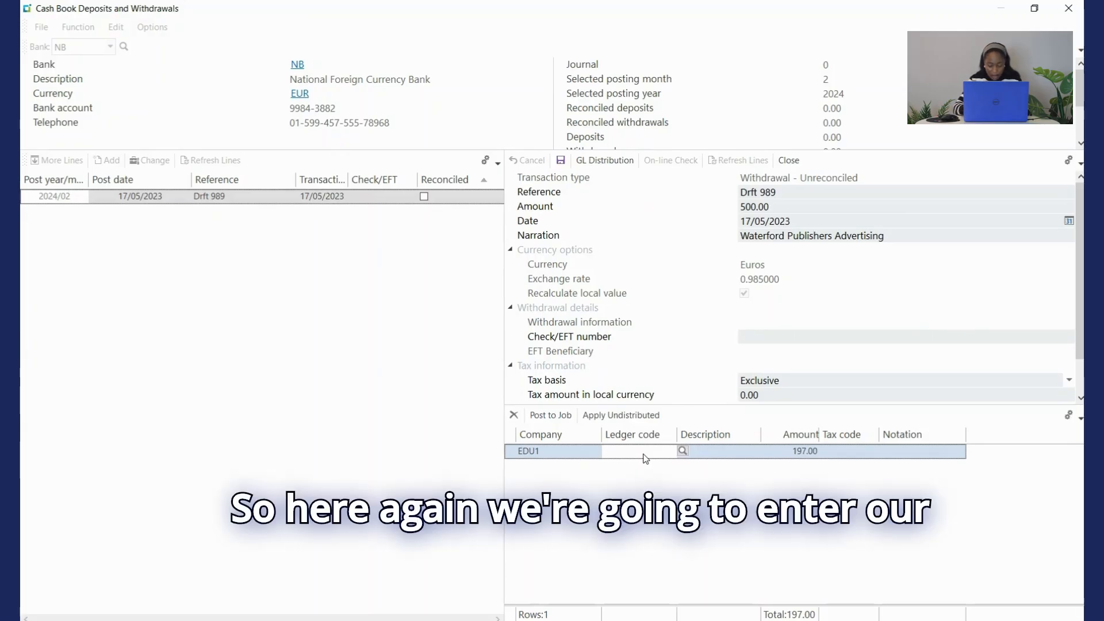
pyautogui.write('0')
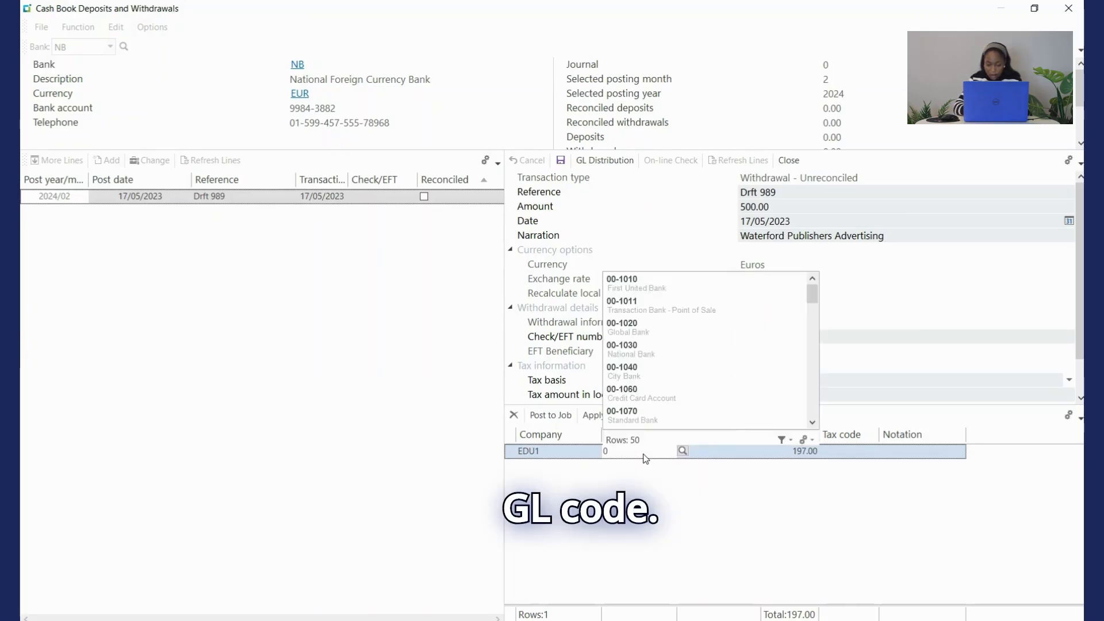
pyautogui.write('0-')
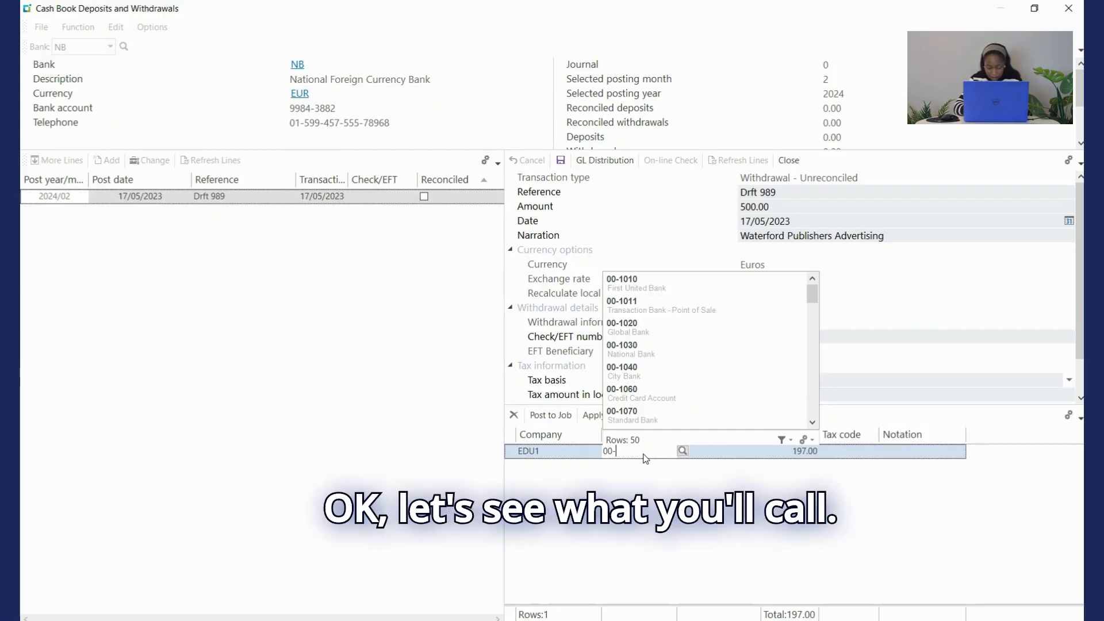
pyautogui.write('62')
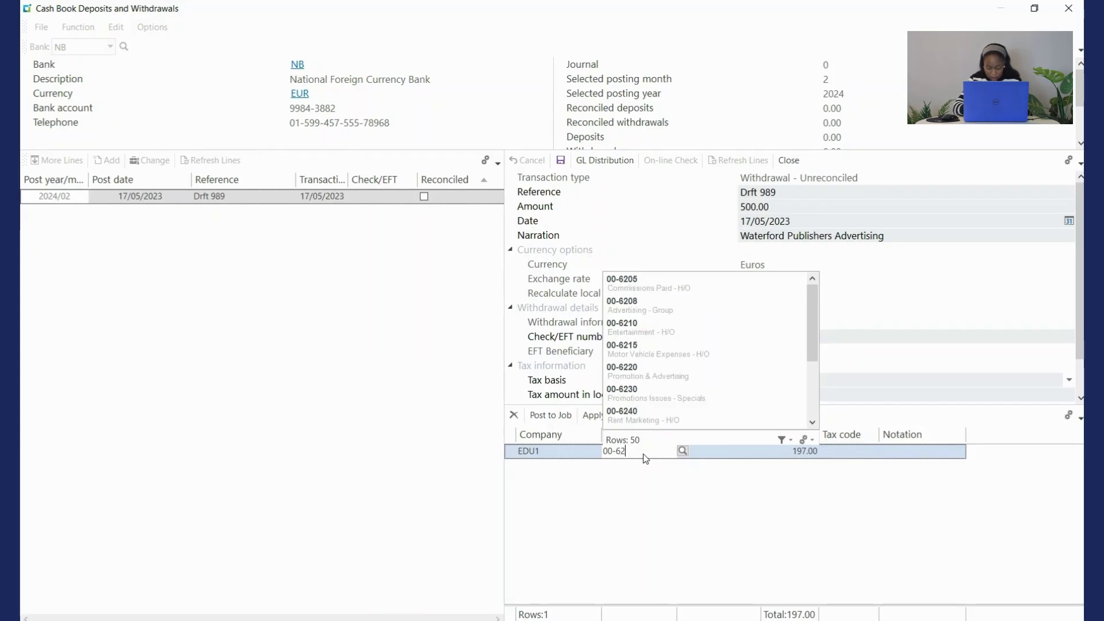
pyautogui.write('08')
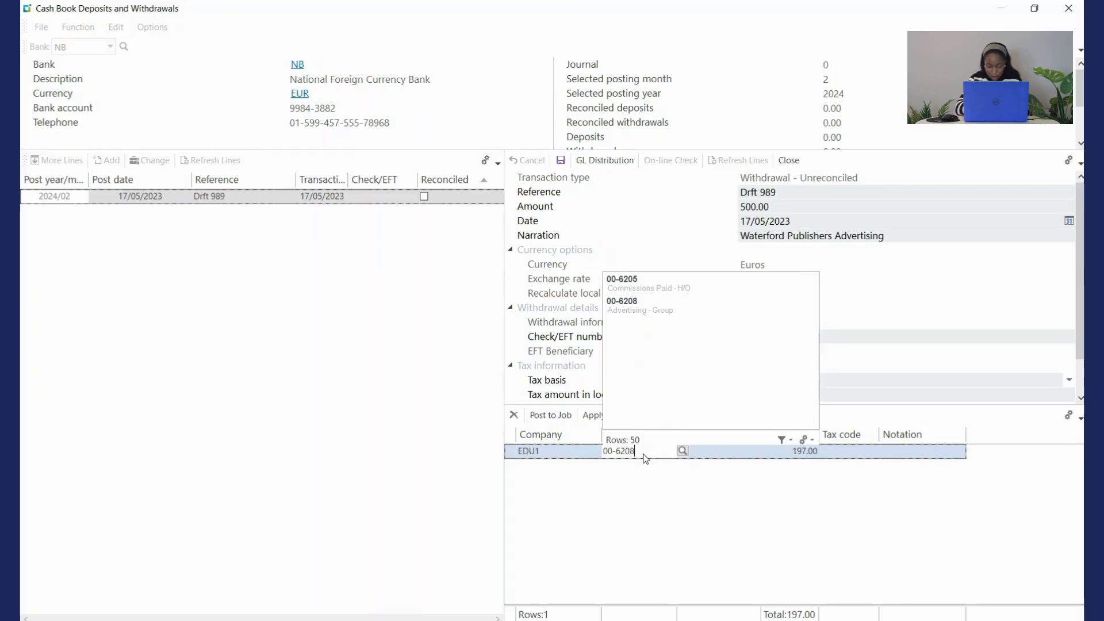
pyautogui.click(668, 290)
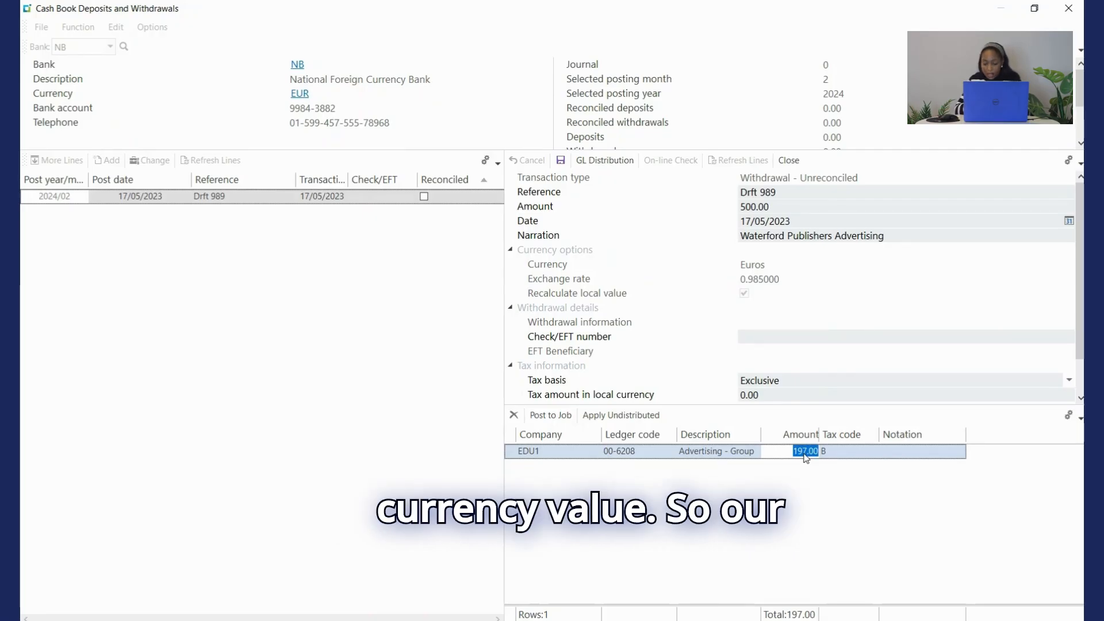
# Step: Enter the notation "Waterford adj" on the distribution line and save the changed withdrawal
pyautogui.click(901, 453)
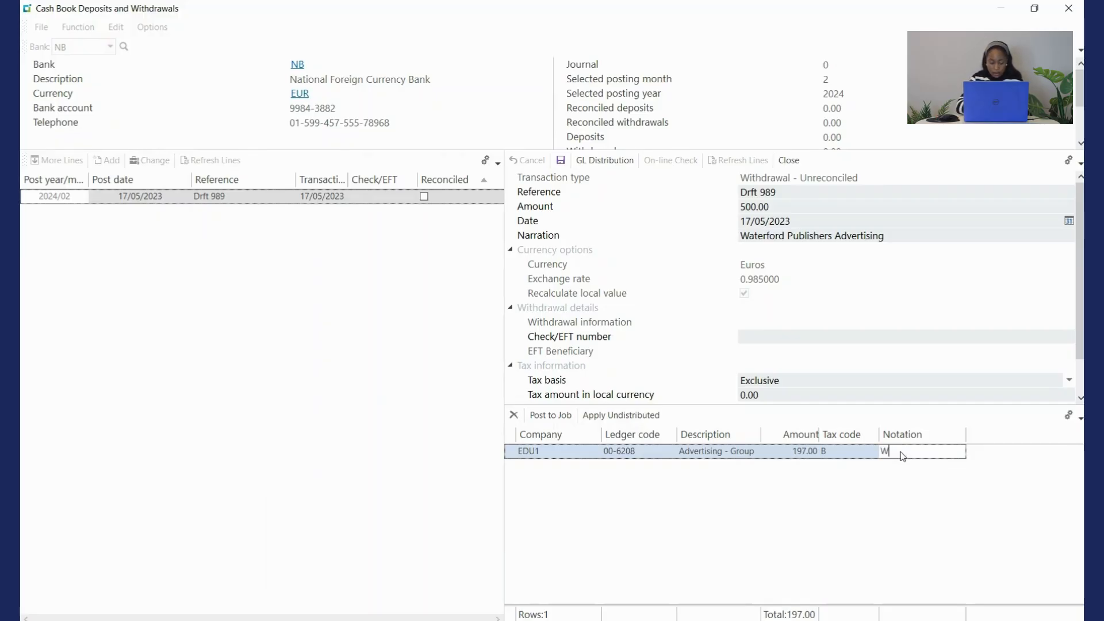
pyautogui.write('Waterford adj')
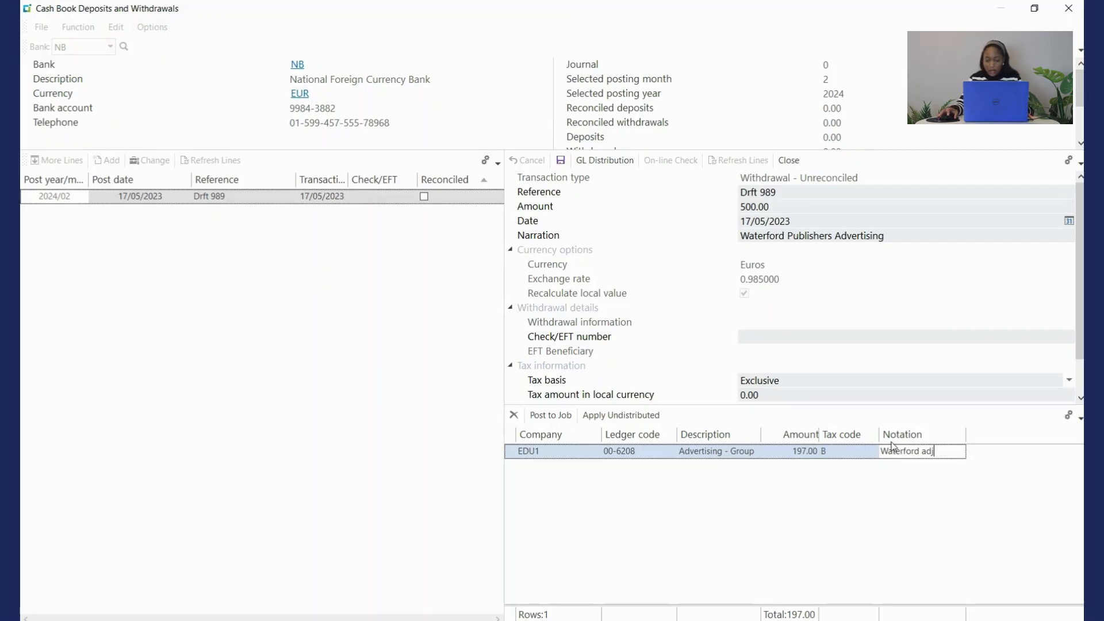
pyautogui.click(562, 162)
pyautogui.click(598, 320)
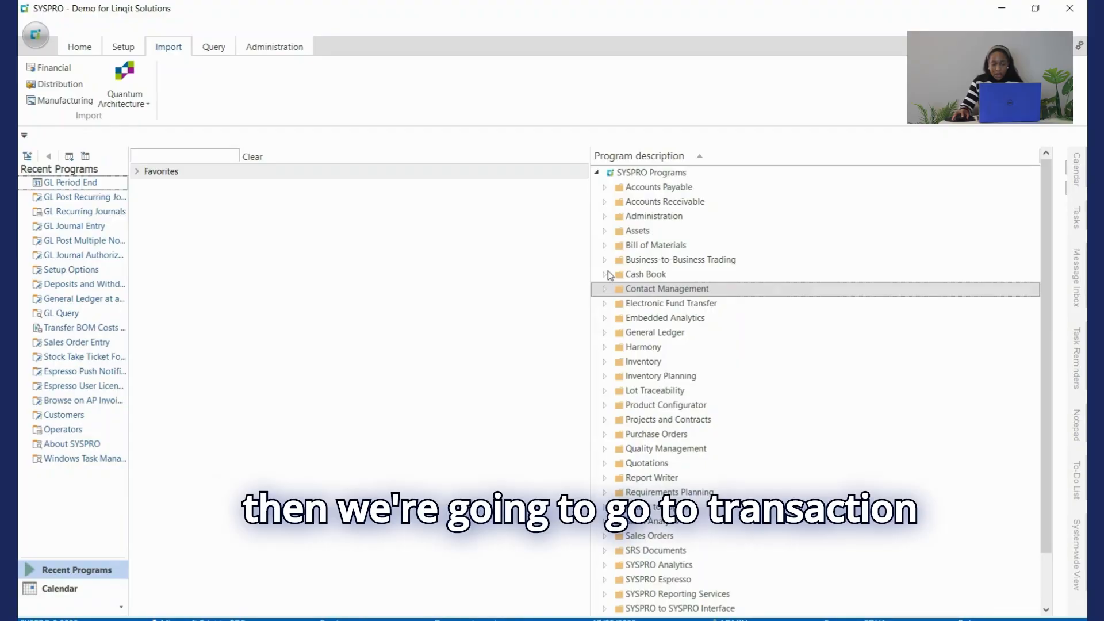
# Step: Open Deposits and Withdrawals from the Cash Book transaction processing programs, maximize it and load bank FB
pyautogui.click(608, 273)
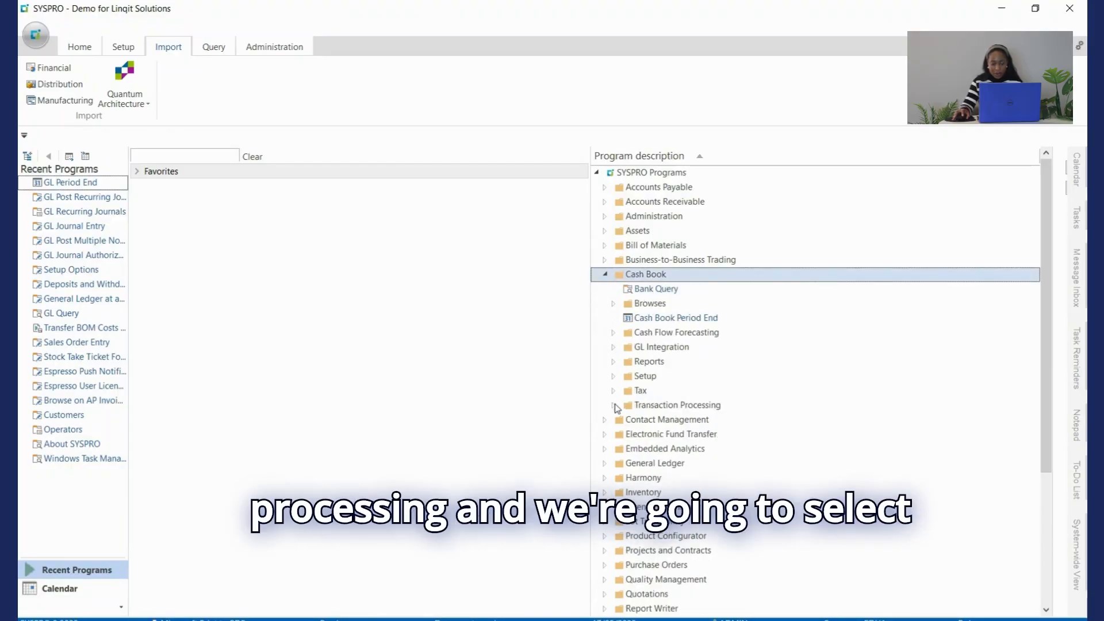
pyautogui.click(614, 405)
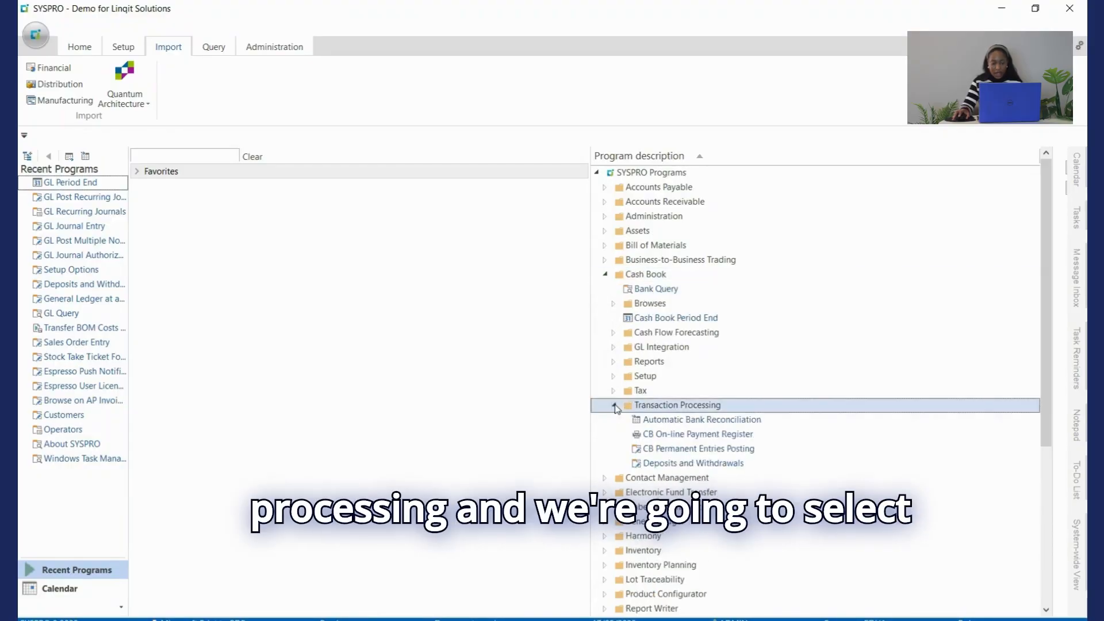
pyautogui.click(680, 467)
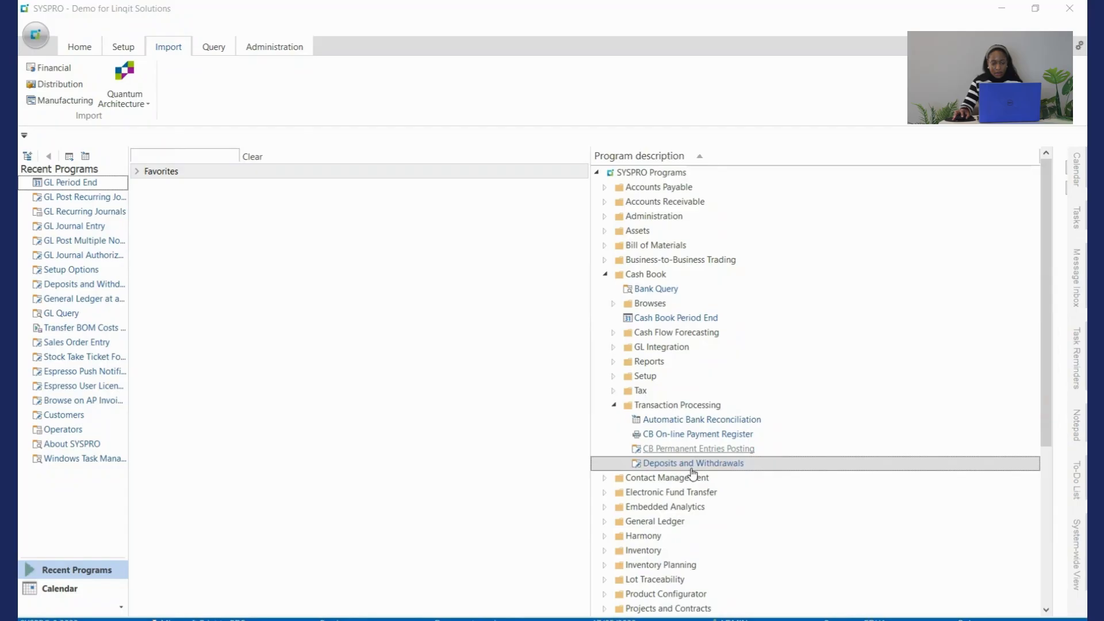
pyautogui.click(831, 88)
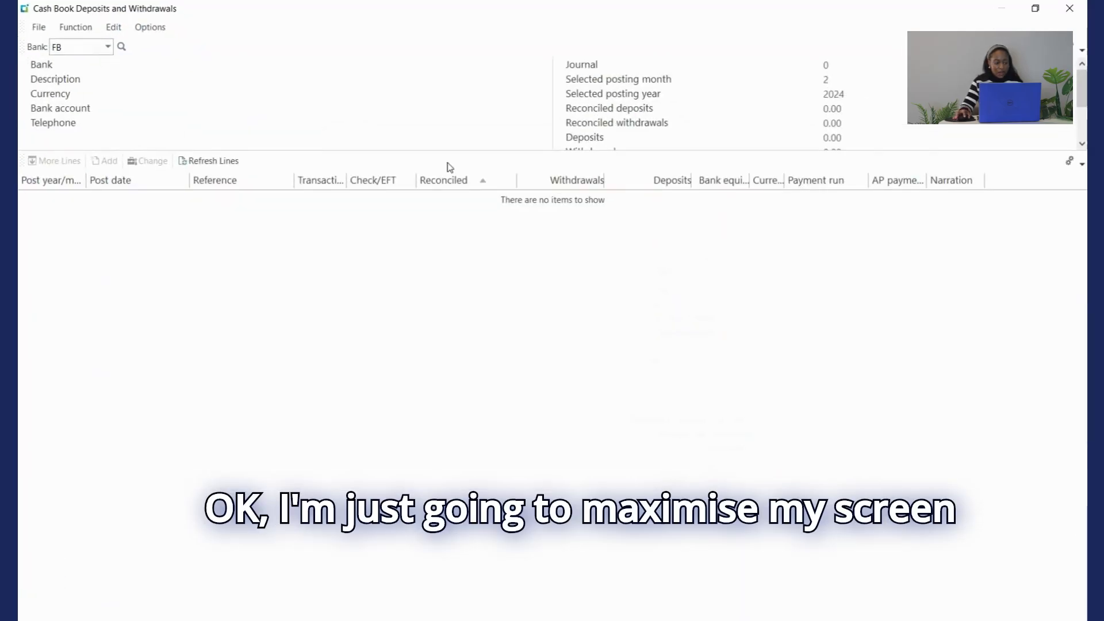
pyautogui.click(91, 50)
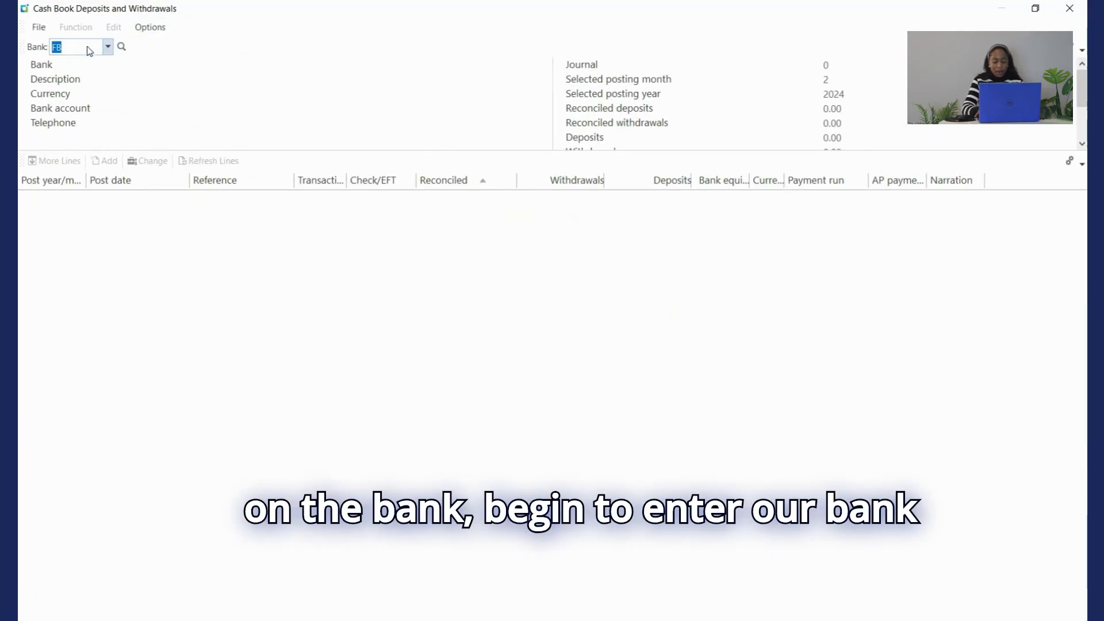
pyautogui.press('Tab')
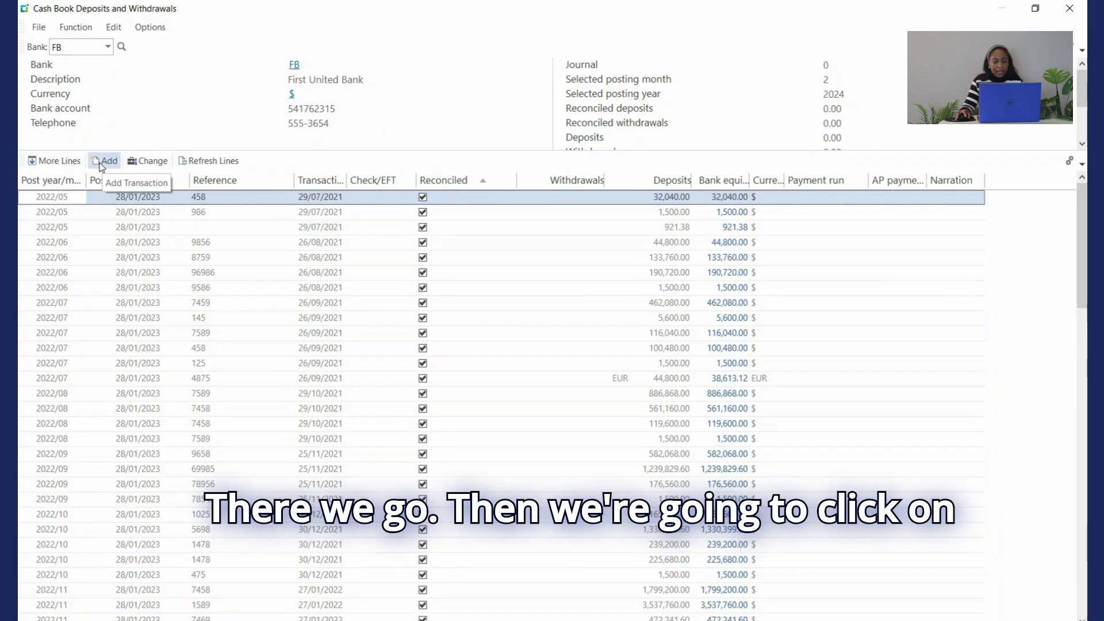
# Step: Add a transaction for bank FB of type Withdrawal - Unreconciled with the reference "Inter CO"
pyautogui.click(103, 162)
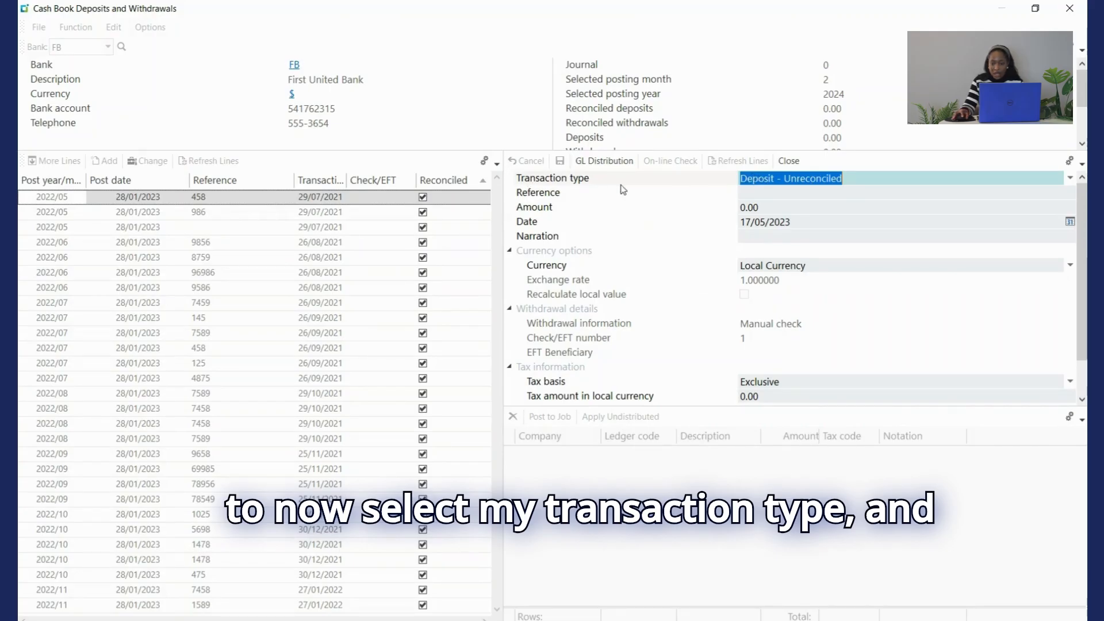
pyautogui.click(1072, 180)
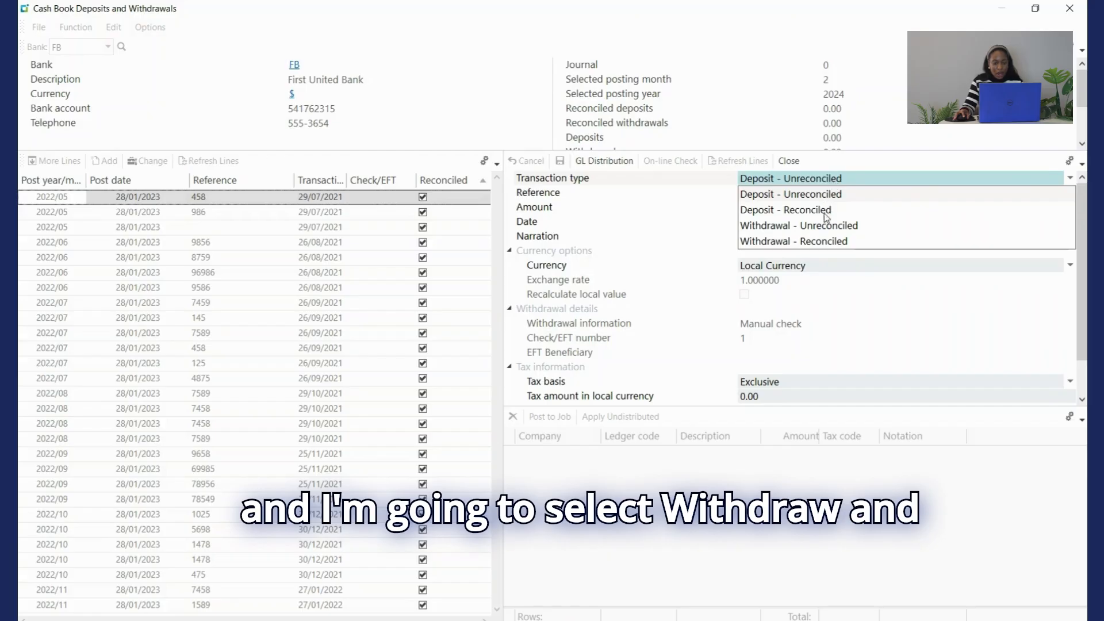
pyautogui.click(826, 231)
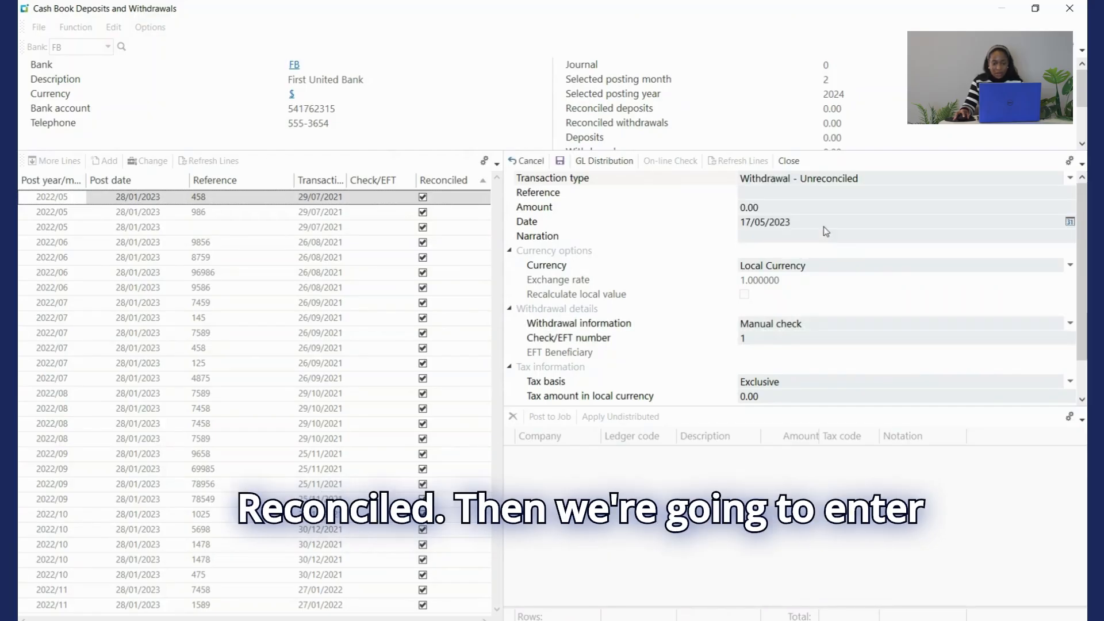
pyautogui.click(769, 197)
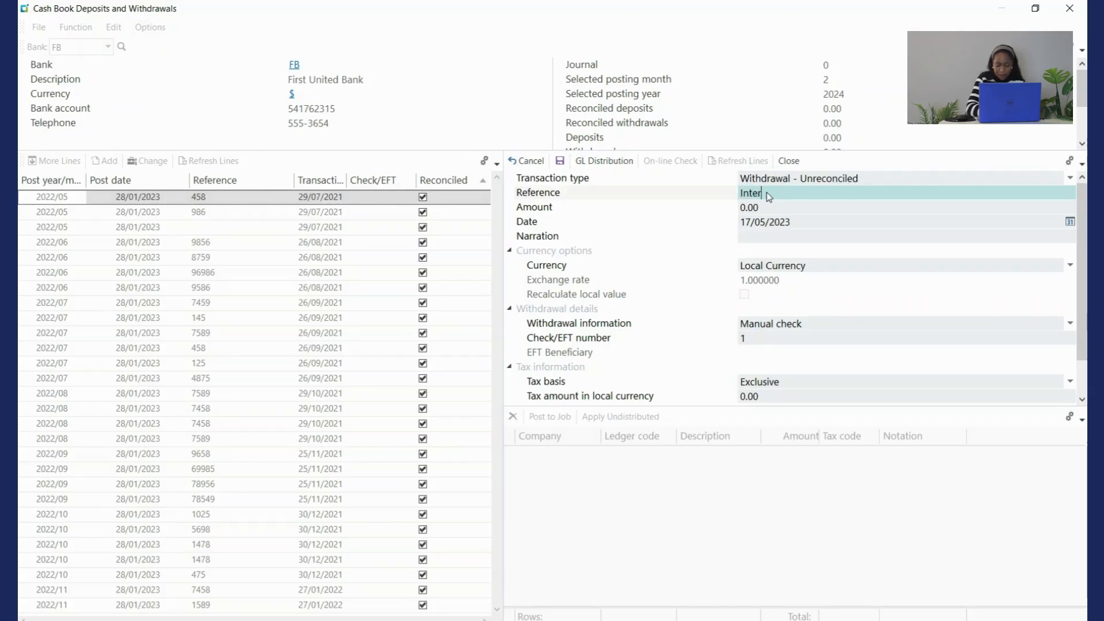
pyautogui.write('O')
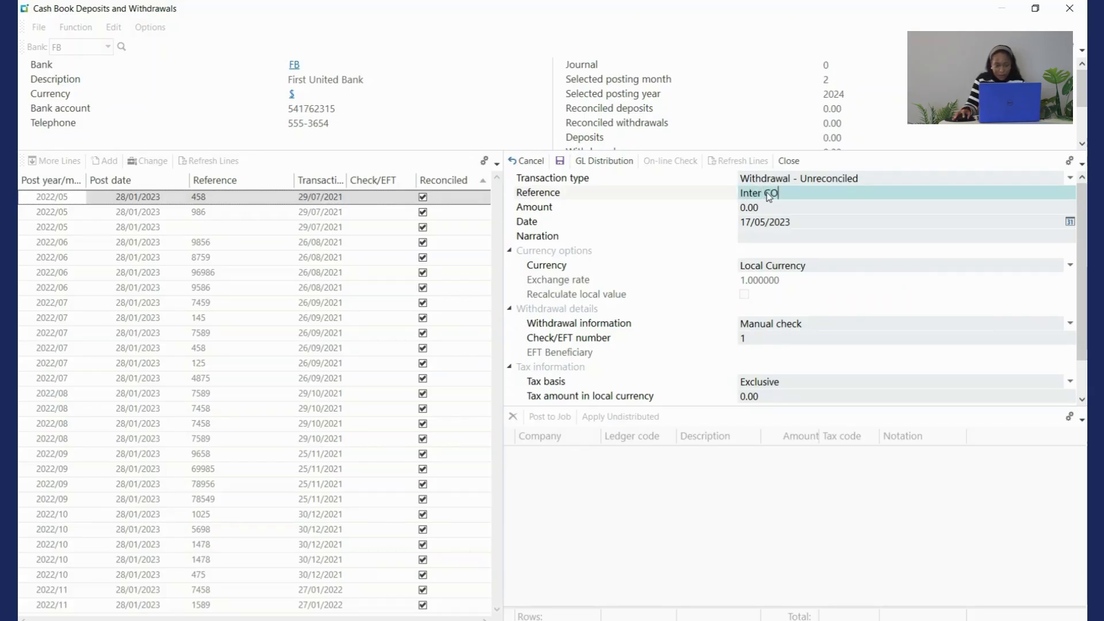
pyautogui.press('Tab')
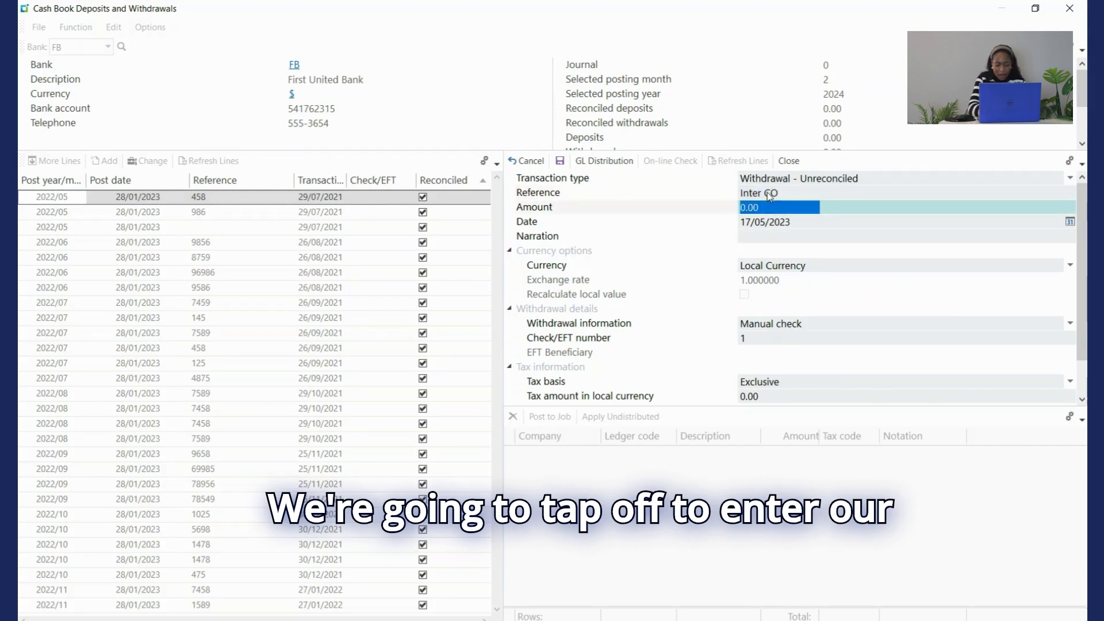
# Step: Set the withdrawal's amount to 15,000, keep the default date and enter the narration "Eng Research Partners - Loan"
pyautogui.write('1500')
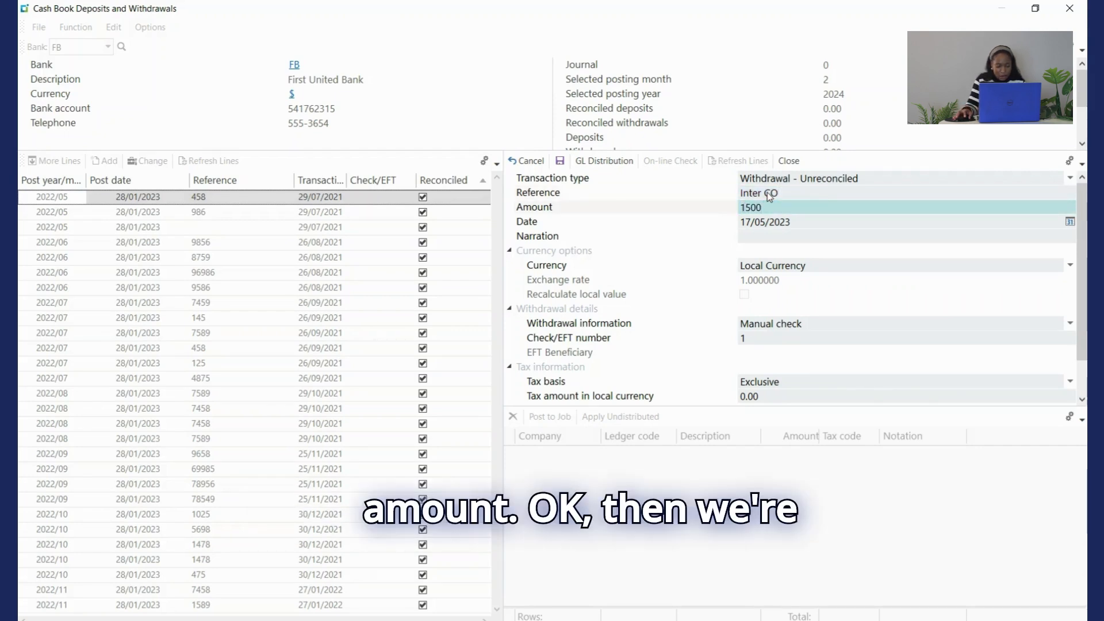
pyautogui.write('0')
pyautogui.press('Tab')
pyautogui.press('Tab')
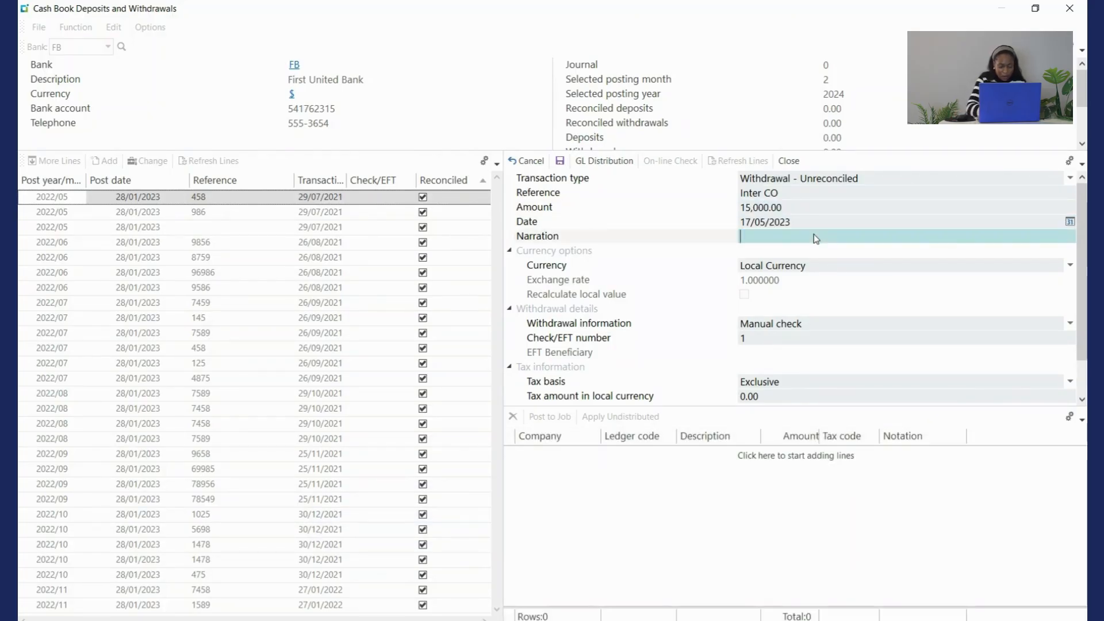
pyautogui.write('Eng Research')
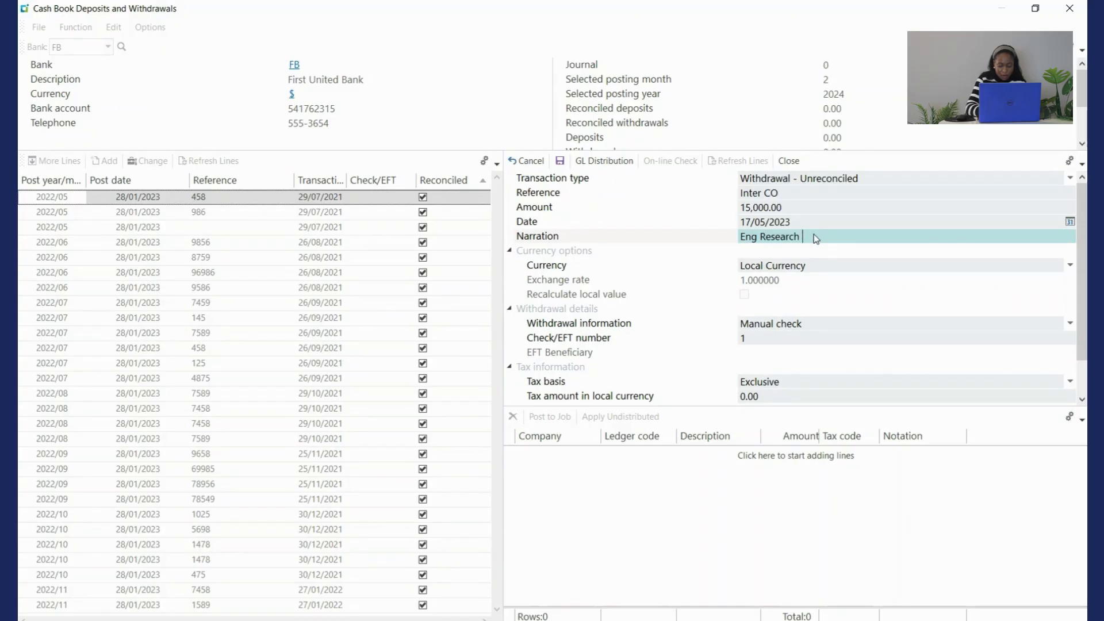
pyautogui.write(' Partners - Loan')
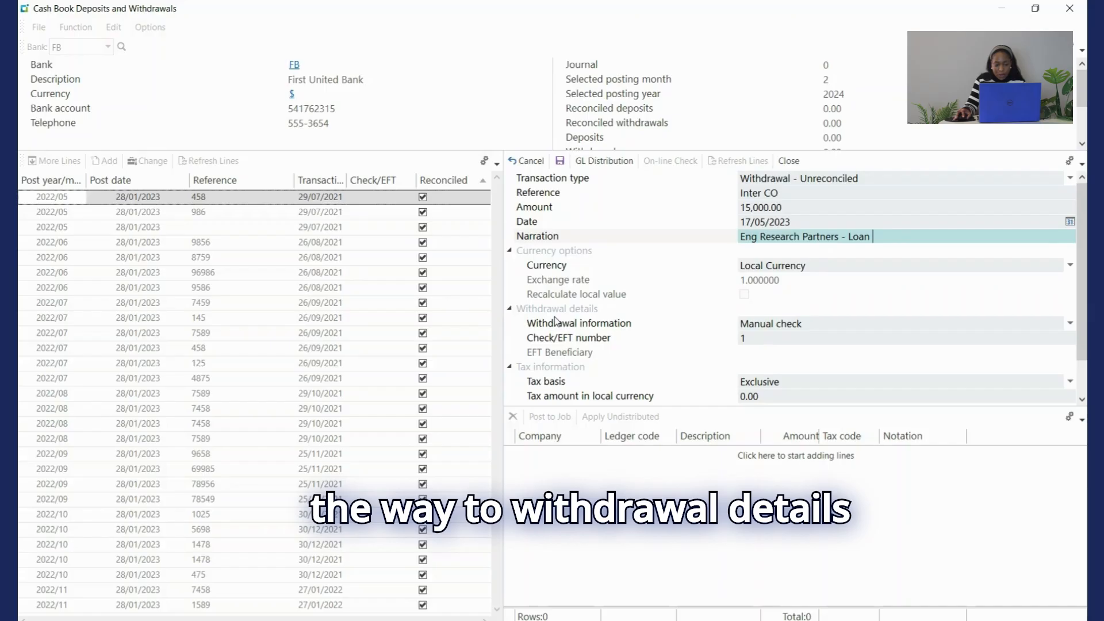
# Step: Keep Manual check as the withdrawal information and set the Check/EFT number to 1005
pyautogui.click(791, 326)
pyautogui.click(756, 339)
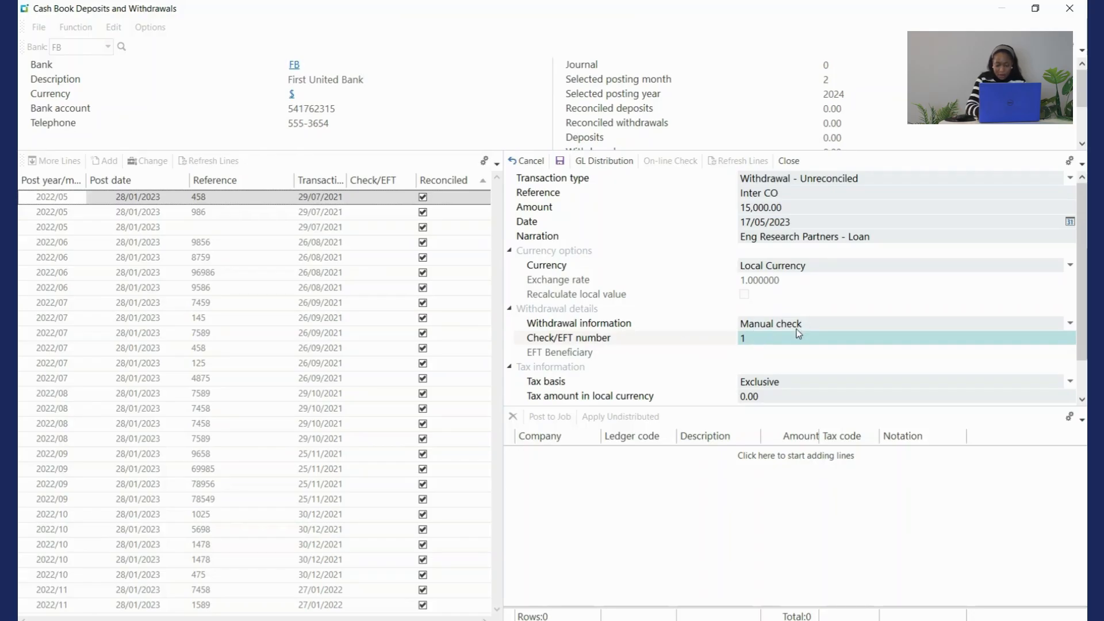
pyautogui.write('05')
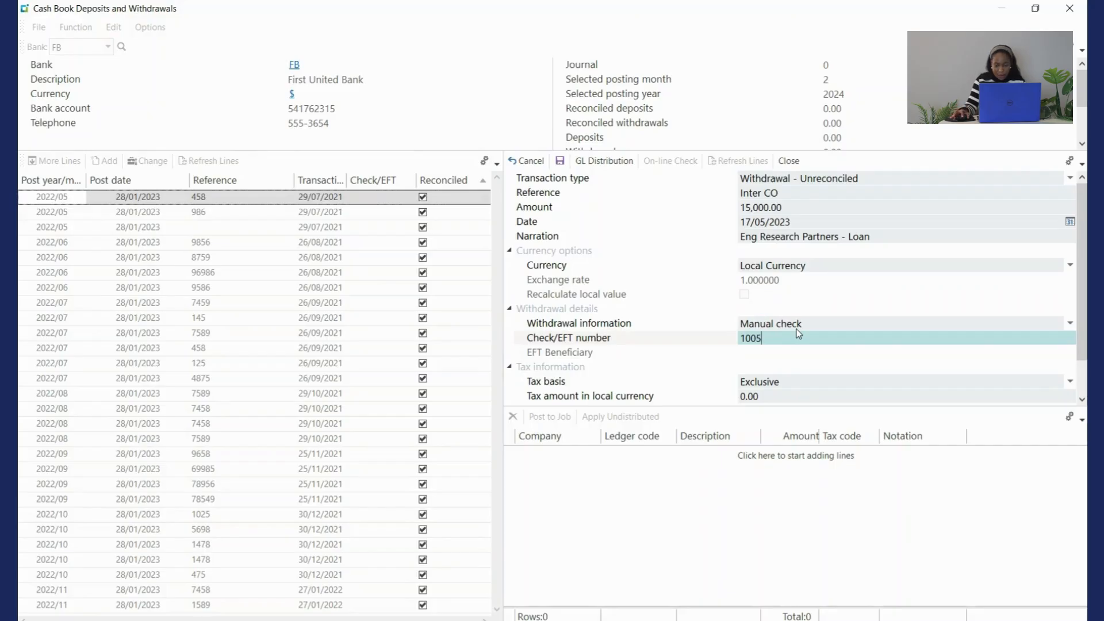
pyautogui.press('Tab')
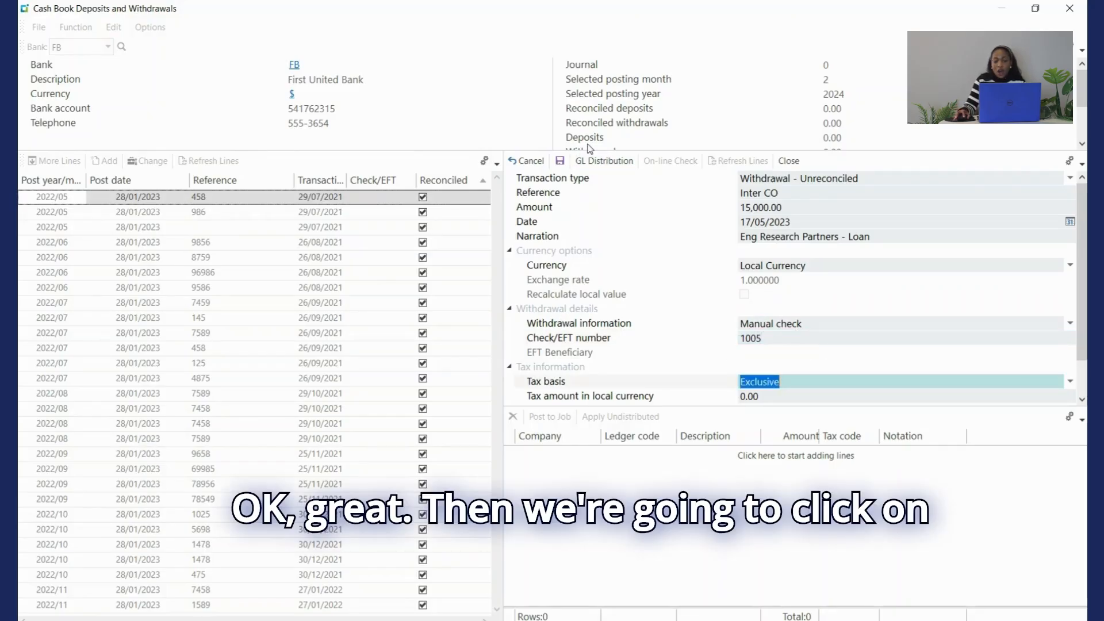
# Step: Start the withdrawal's GL distribution and set the distribution line's company to EDU2 from the company list
pyautogui.click(605, 163)
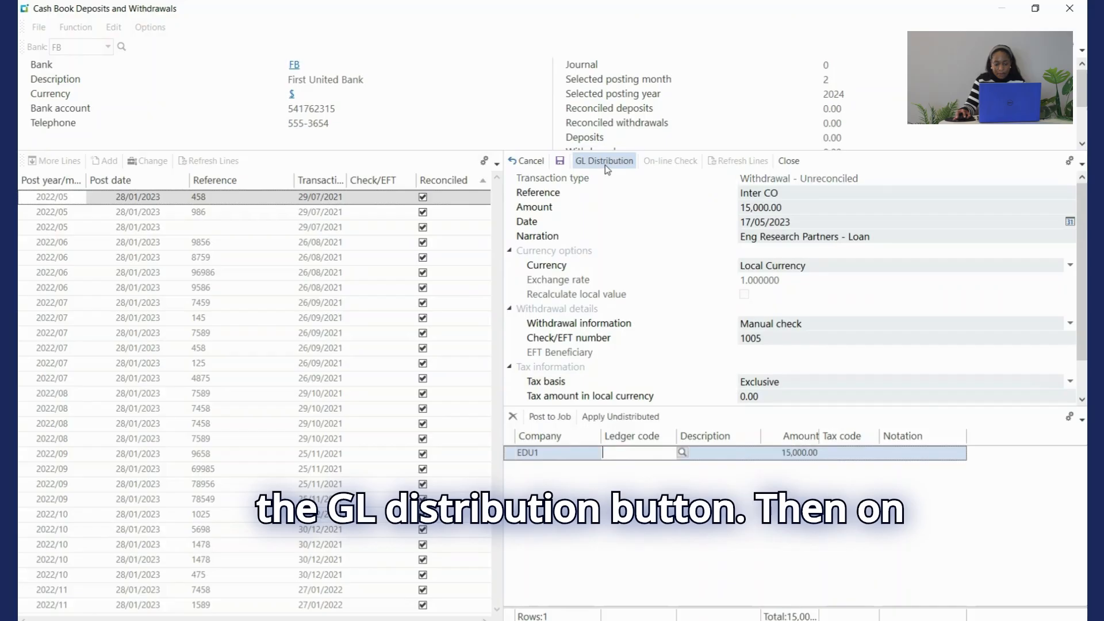
pyautogui.click(525, 453)
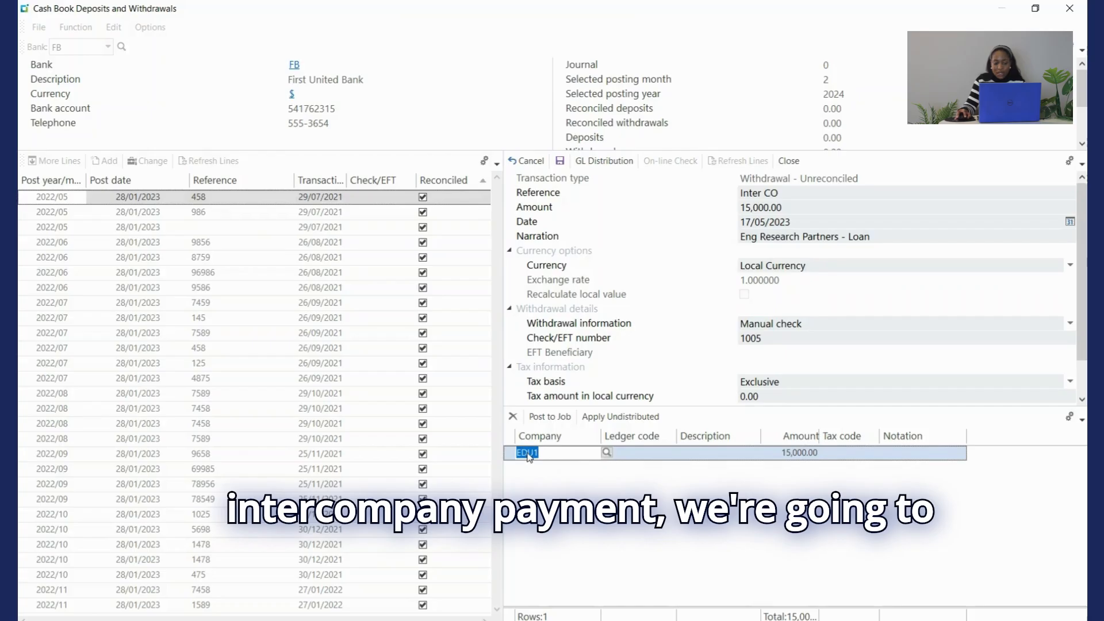
pyautogui.click(604, 454)
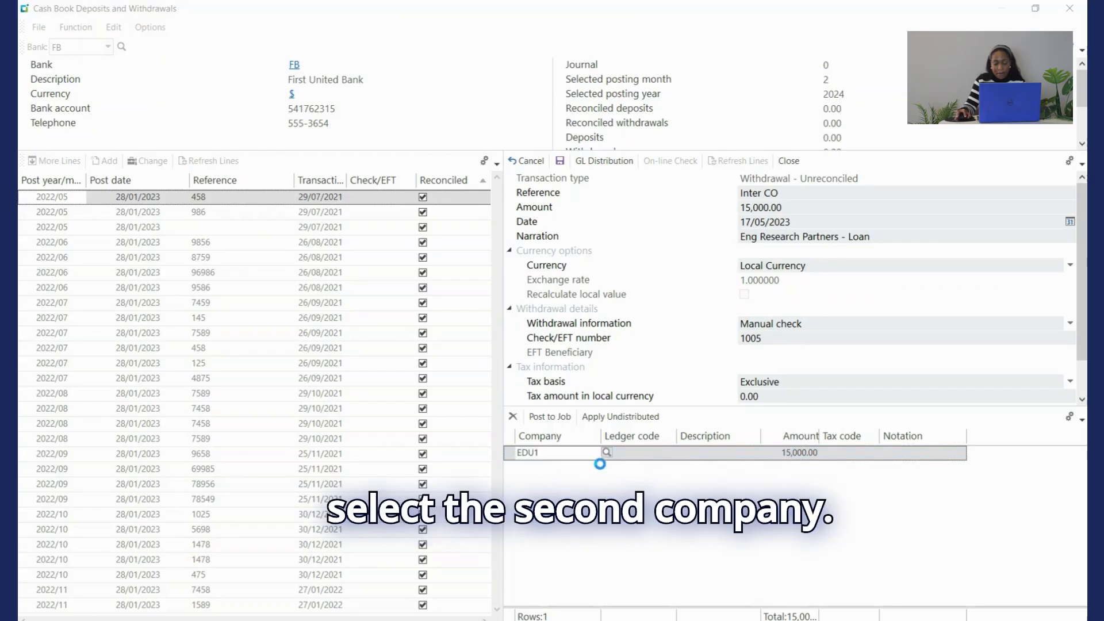
pyautogui.click(415, 242)
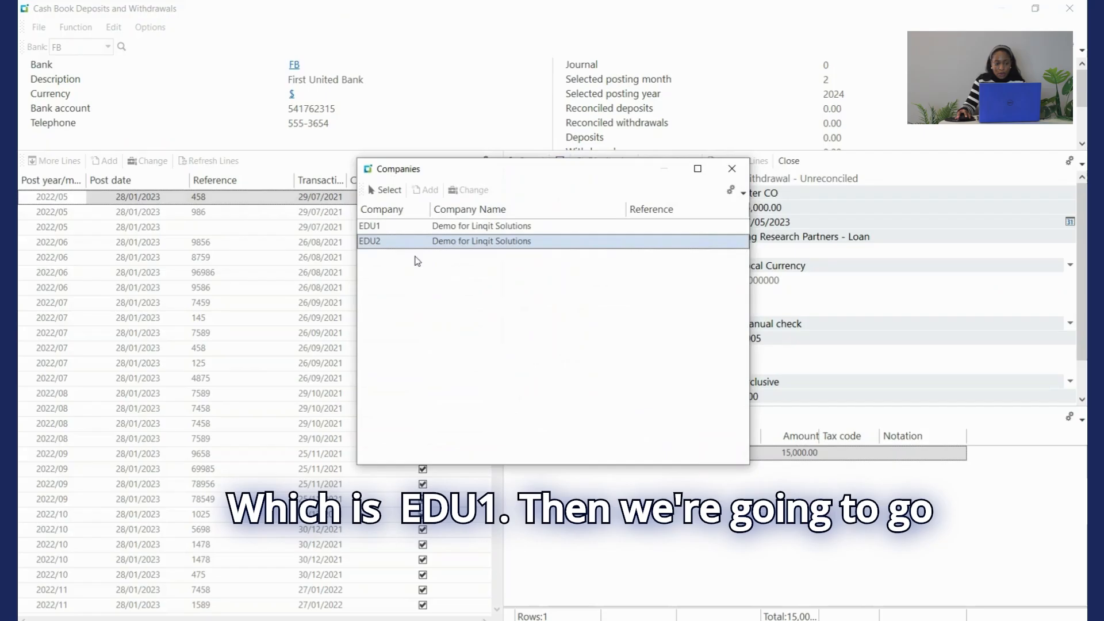
pyautogui.click(385, 189)
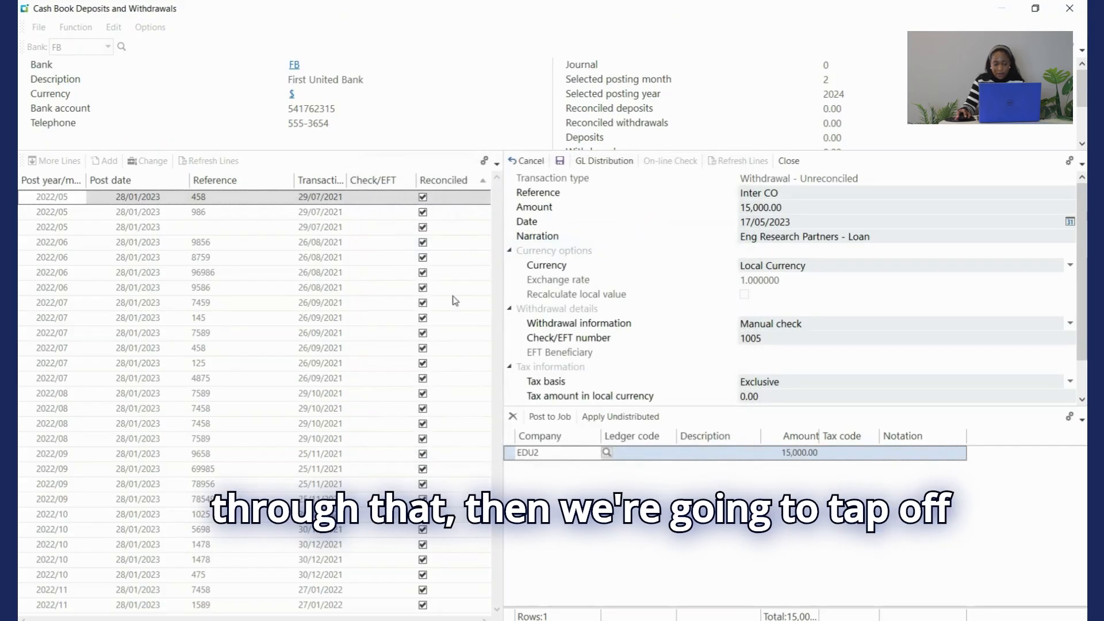
# Step: Enter ledger code 01-6035 on the EDU2 distribution line and widen the description column
pyautogui.click(644, 458)
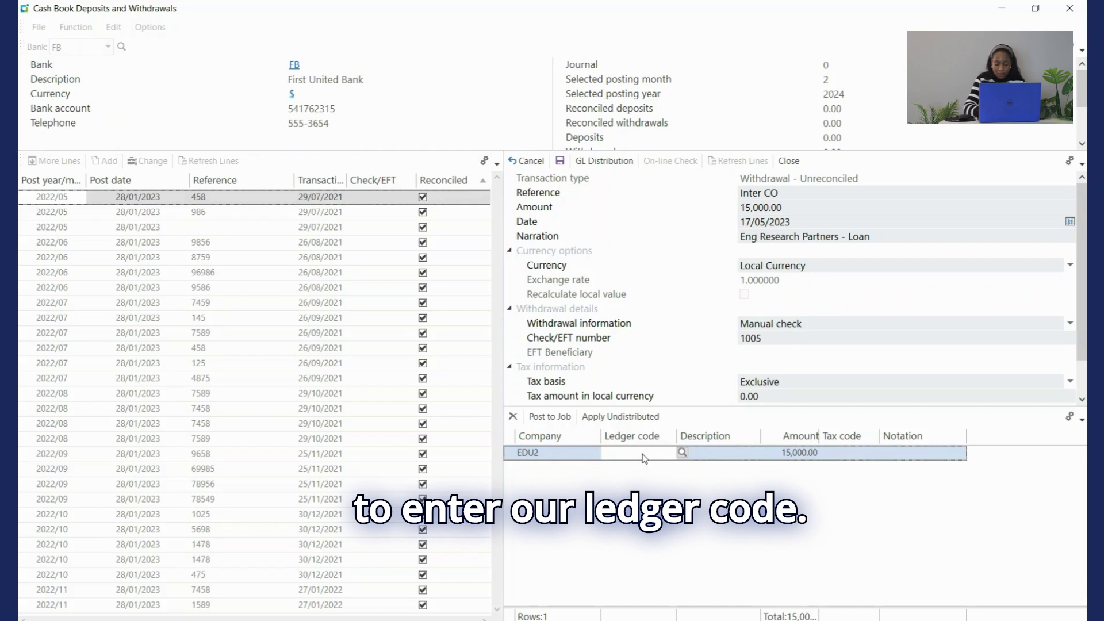
pyautogui.write('01')
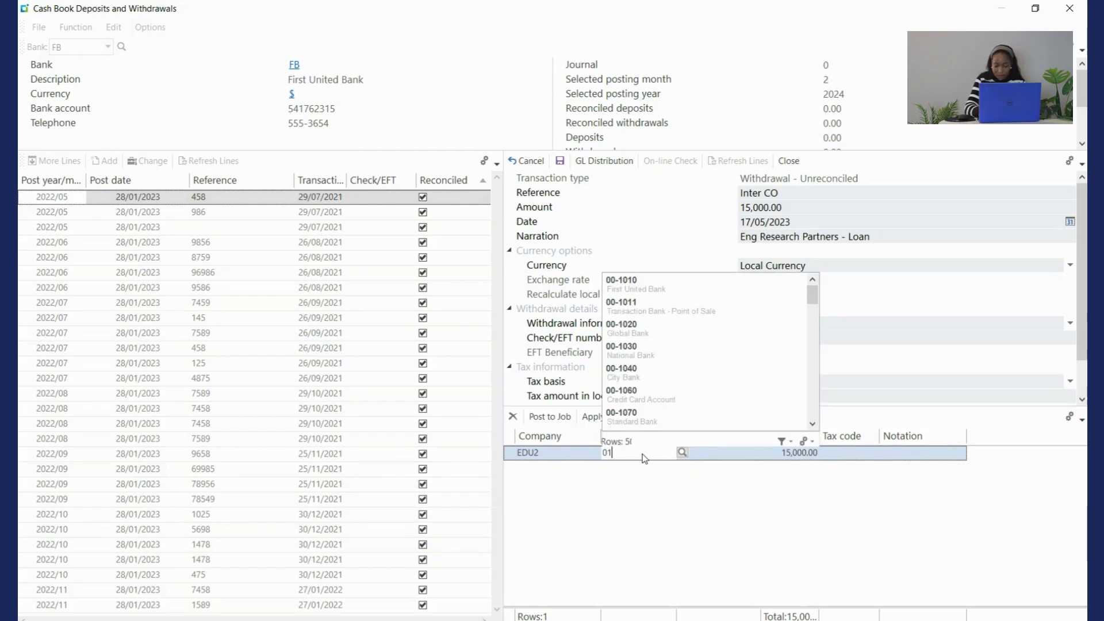
pyautogui.write('-60')
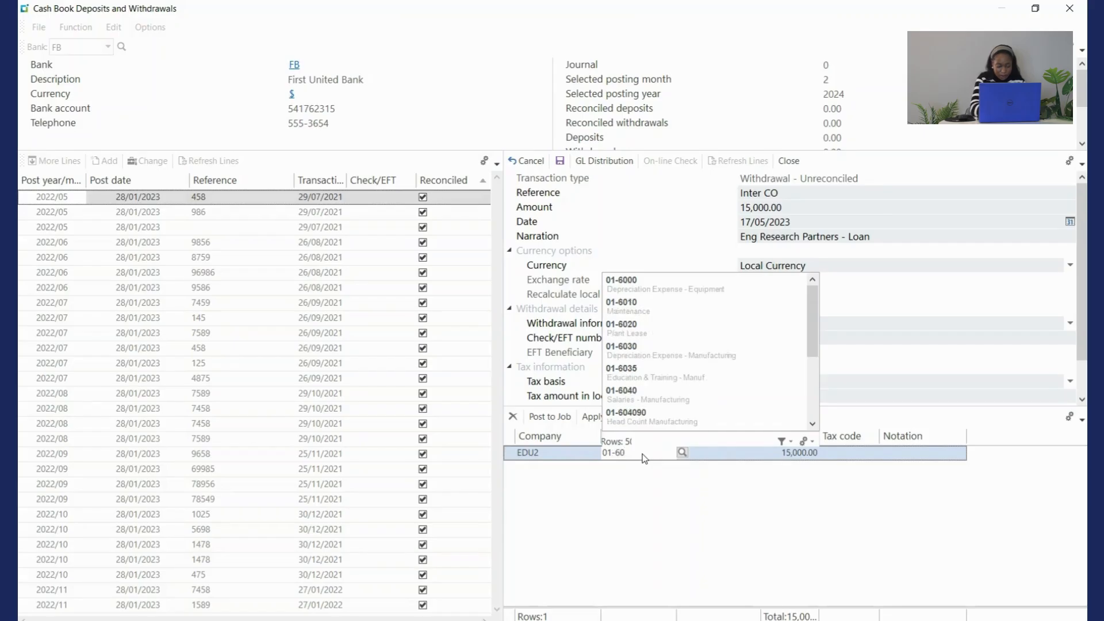
pyautogui.write('35')
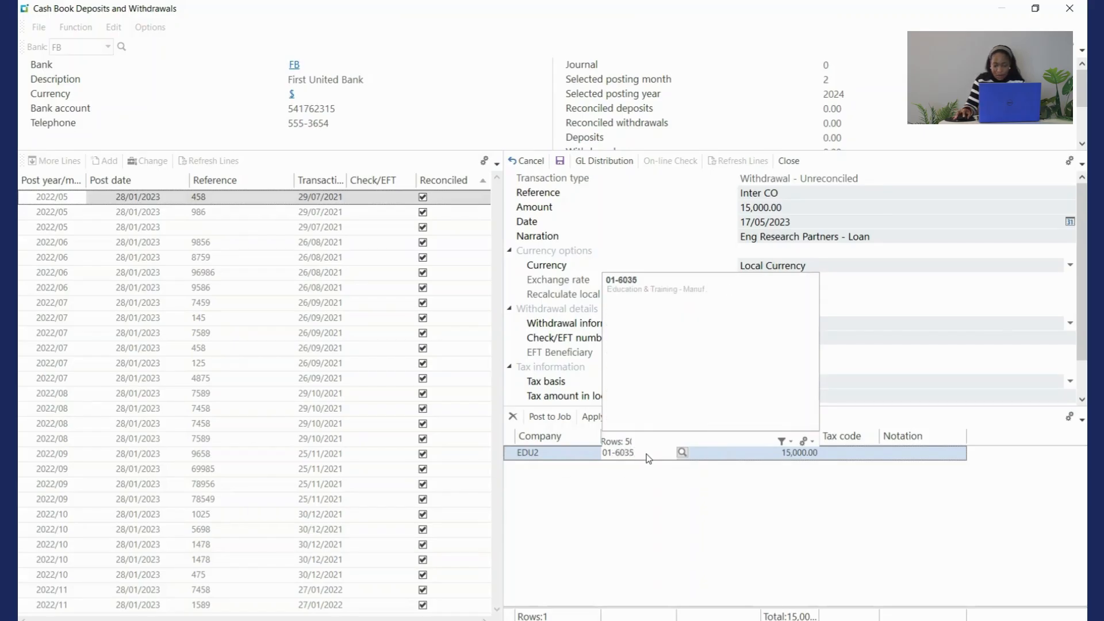
pyautogui.press('Tab')
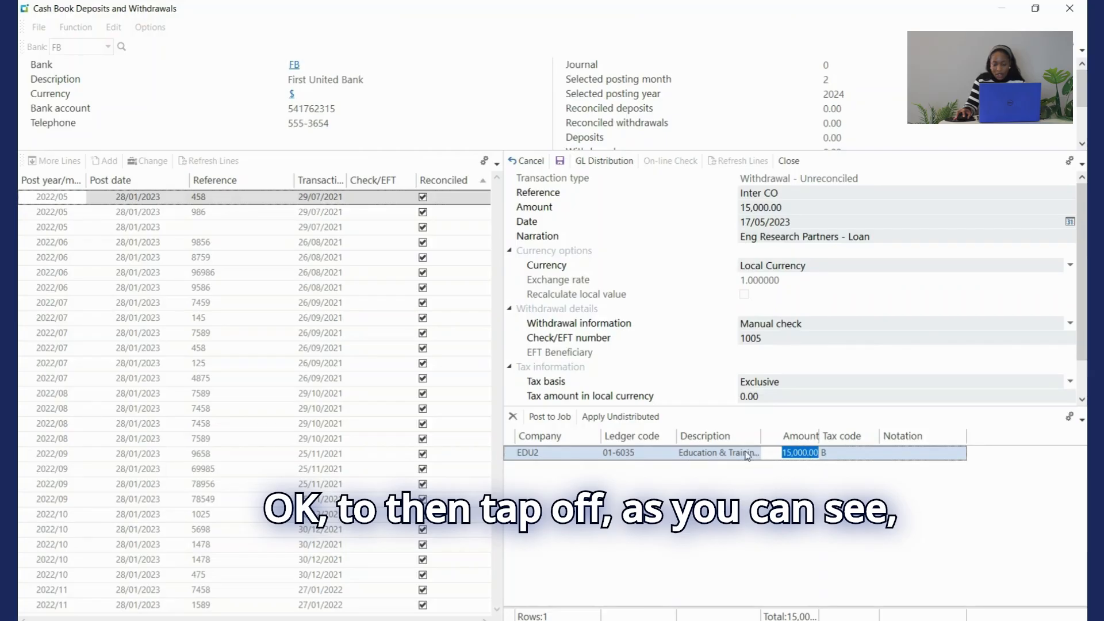
pyautogui.moveTo(761, 441); pyautogui.dragTo(776, 442)
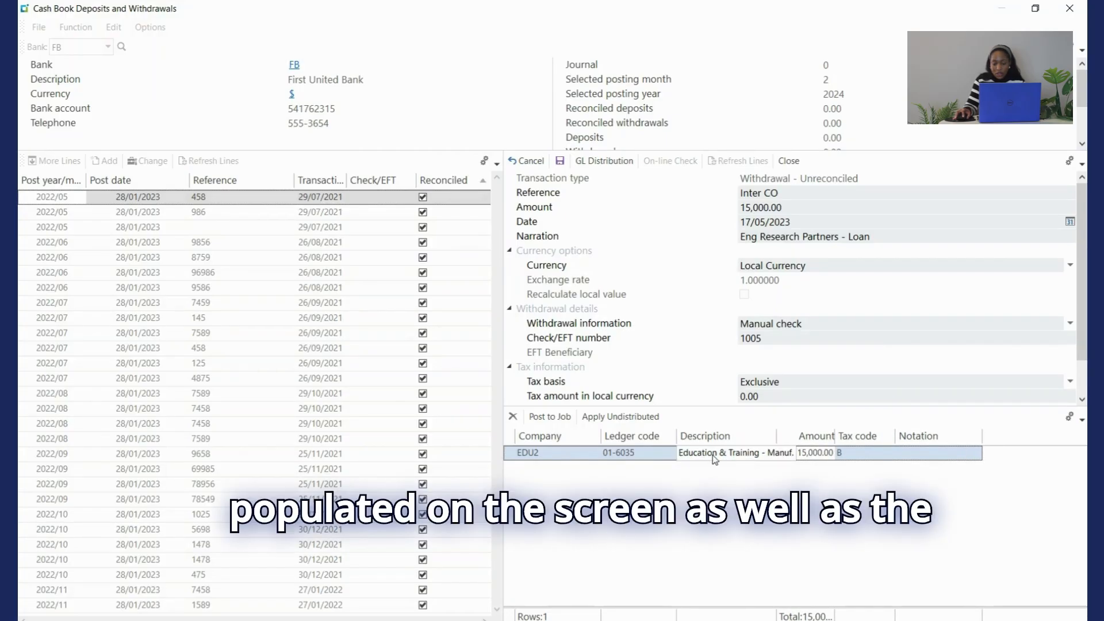
# Step: Keep tax code B on the distribution line and enter the notation "Eng Research"
pyautogui.click(850, 453)
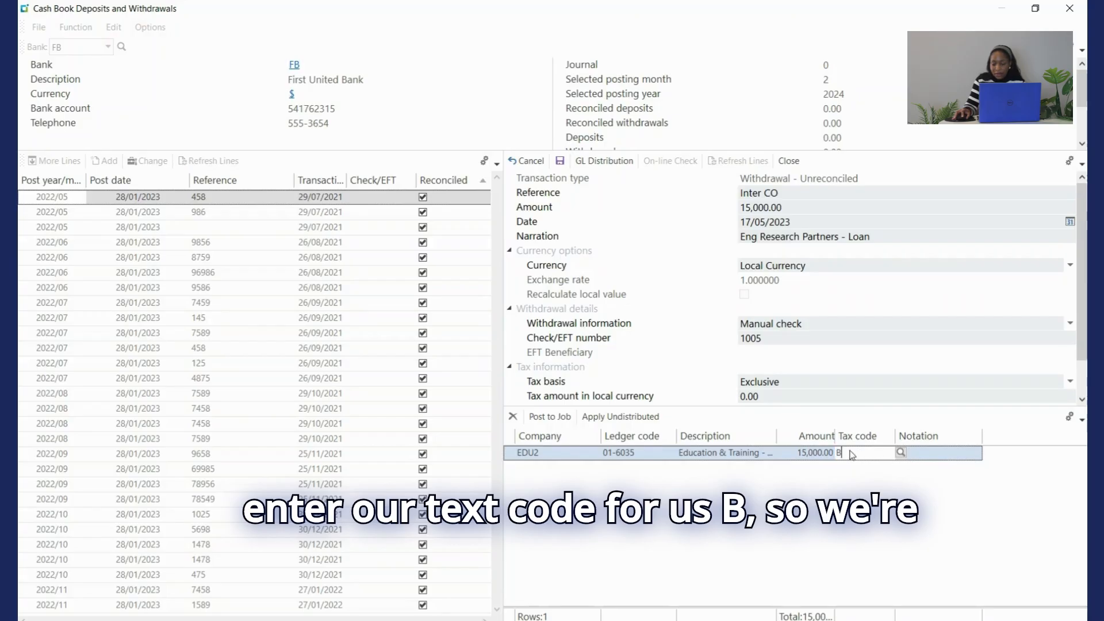
pyautogui.click(917, 458)
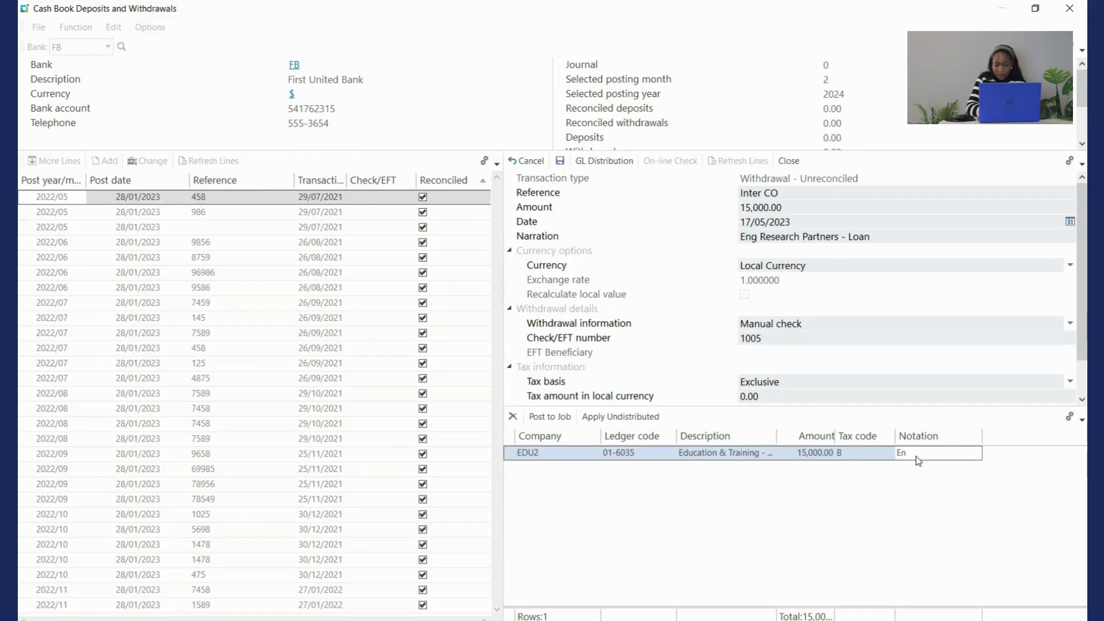
pyautogui.write('esearch')
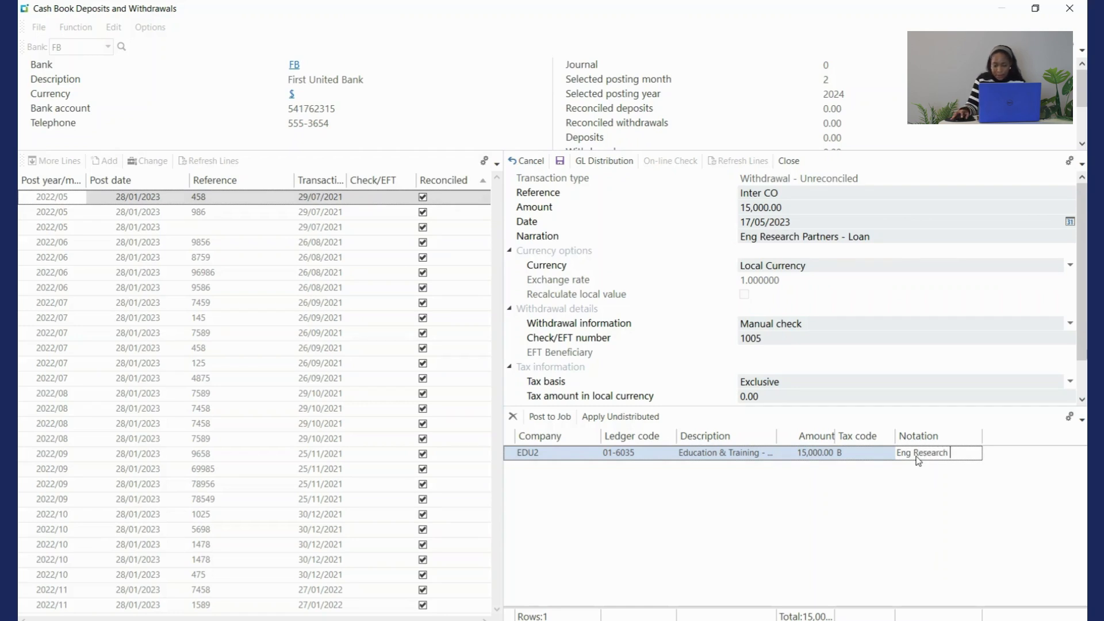
# Step: Save the inter-company withdrawal, accept the calculated tax, and close the entry form and the Deposits and Withdrawals program
pyautogui.click(560, 161)
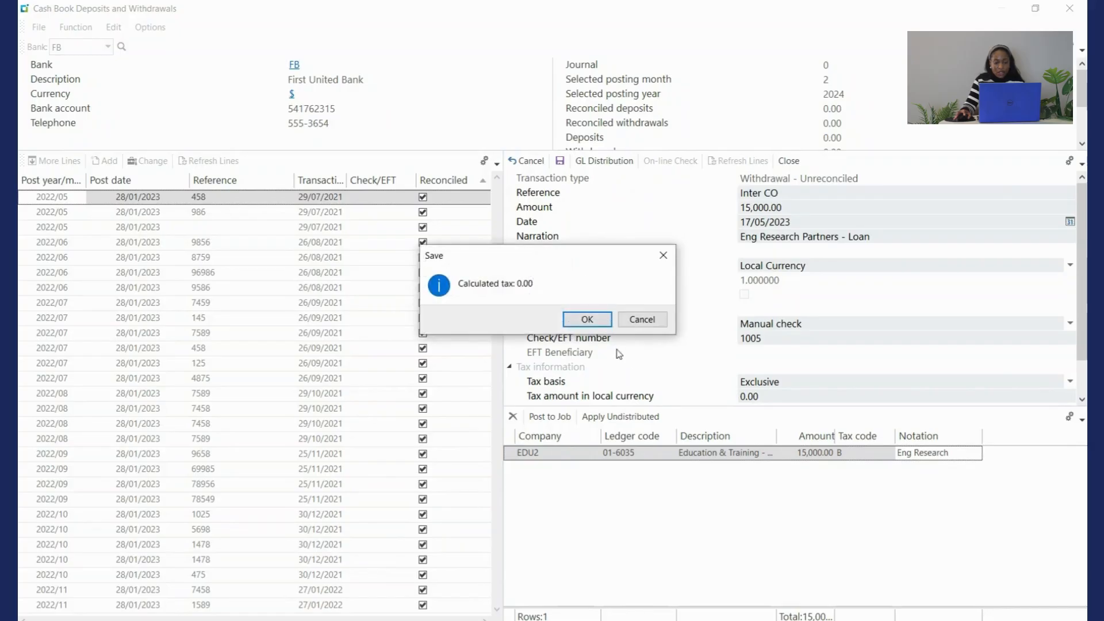
pyautogui.click(586, 319)
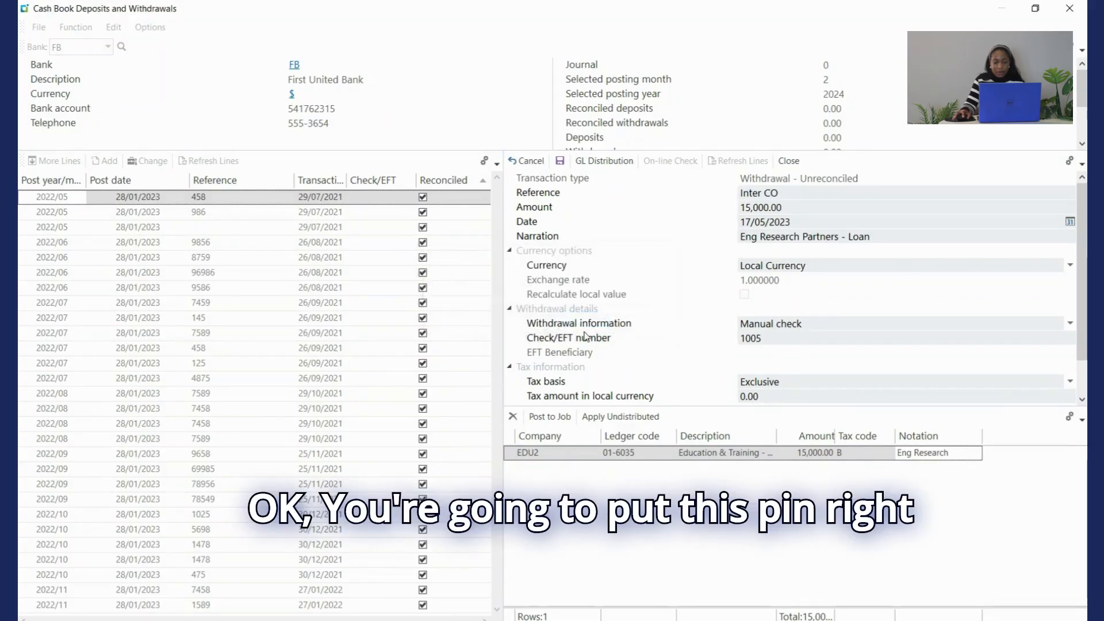
pyautogui.click(787, 162)
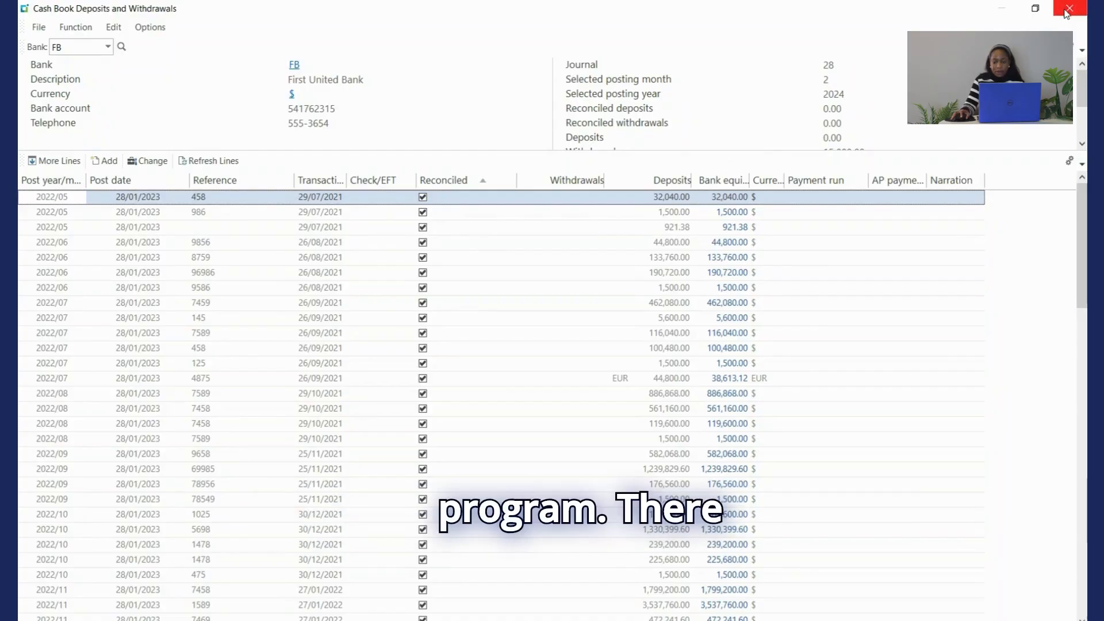
pyautogui.click(1068, 9)
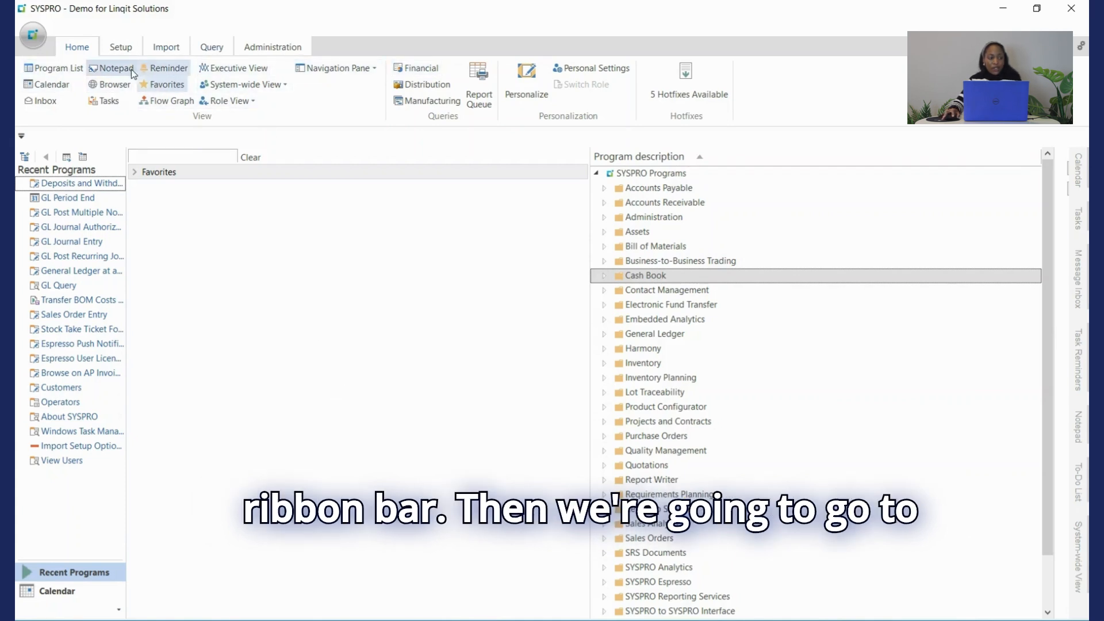
# Step: Open the system's Setup Options and maximize the window
pyautogui.click(120, 49)
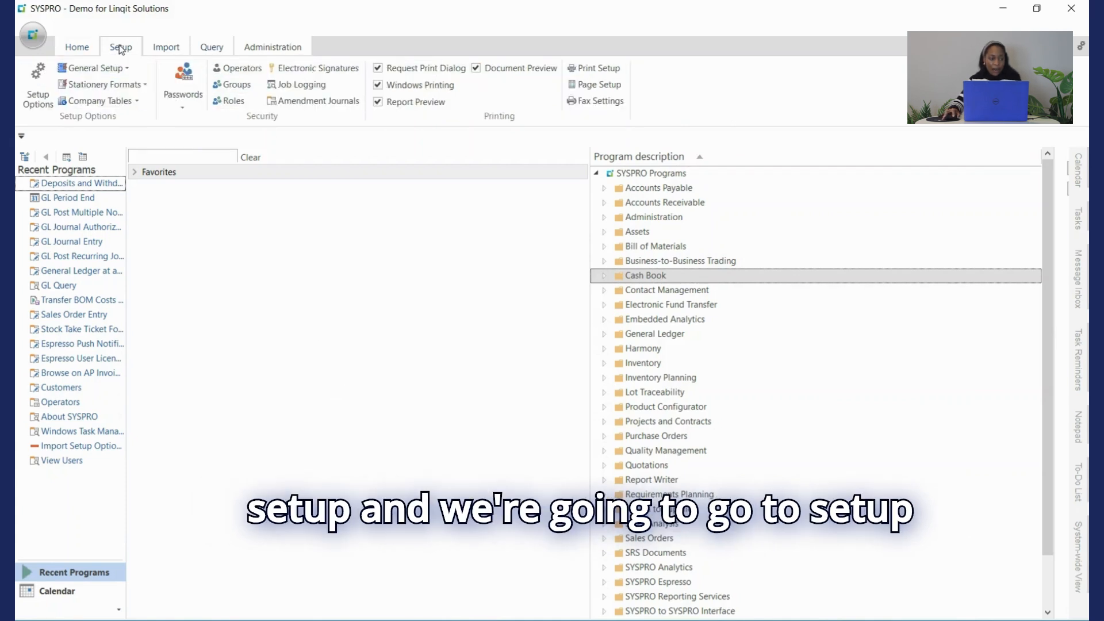
pyautogui.click(34, 106)
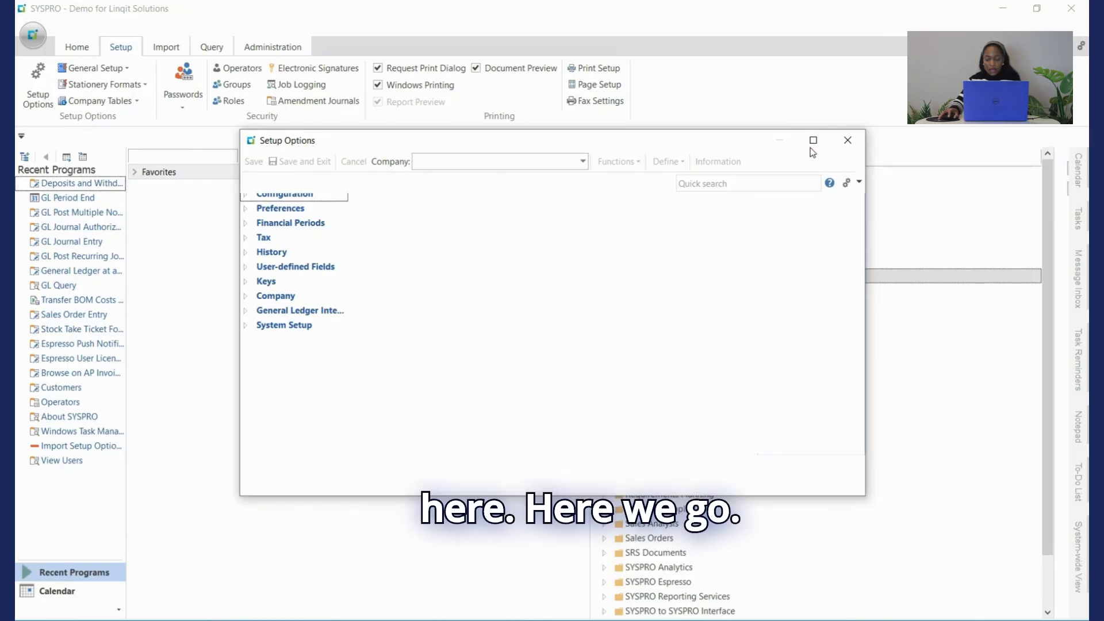
pyautogui.click(813, 143)
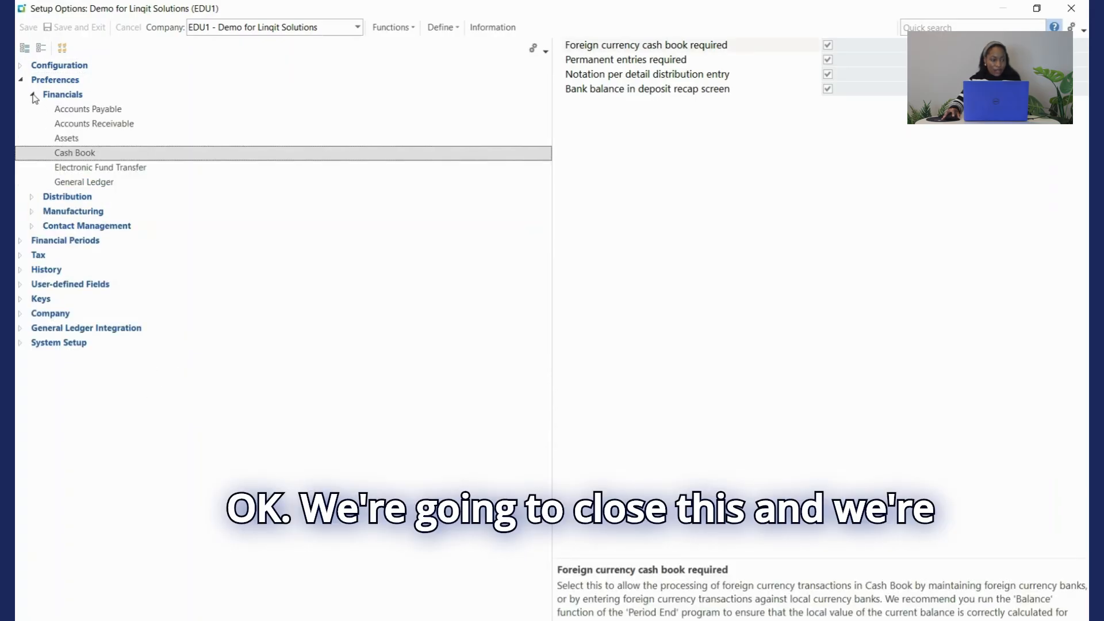
# Step: Collapse the Preferences options and display the Cash Book Ledger Codes under General Ledger Integration
pyautogui.click(33, 95)
pyautogui.click(20, 80)
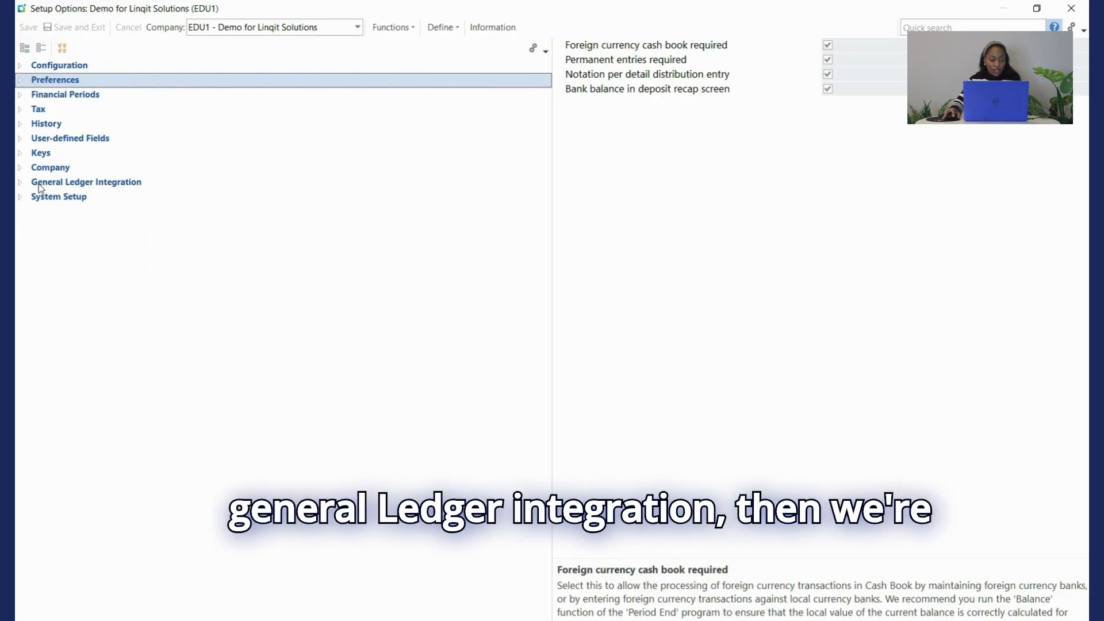
pyautogui.click(21, 183)
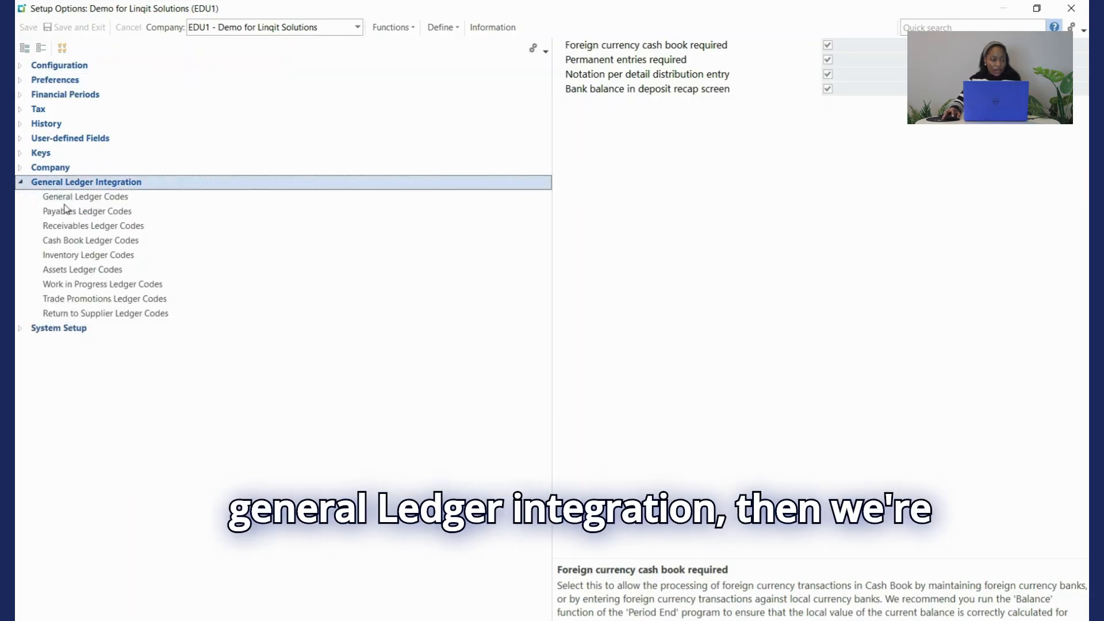
pyautogui.click(91, 241)
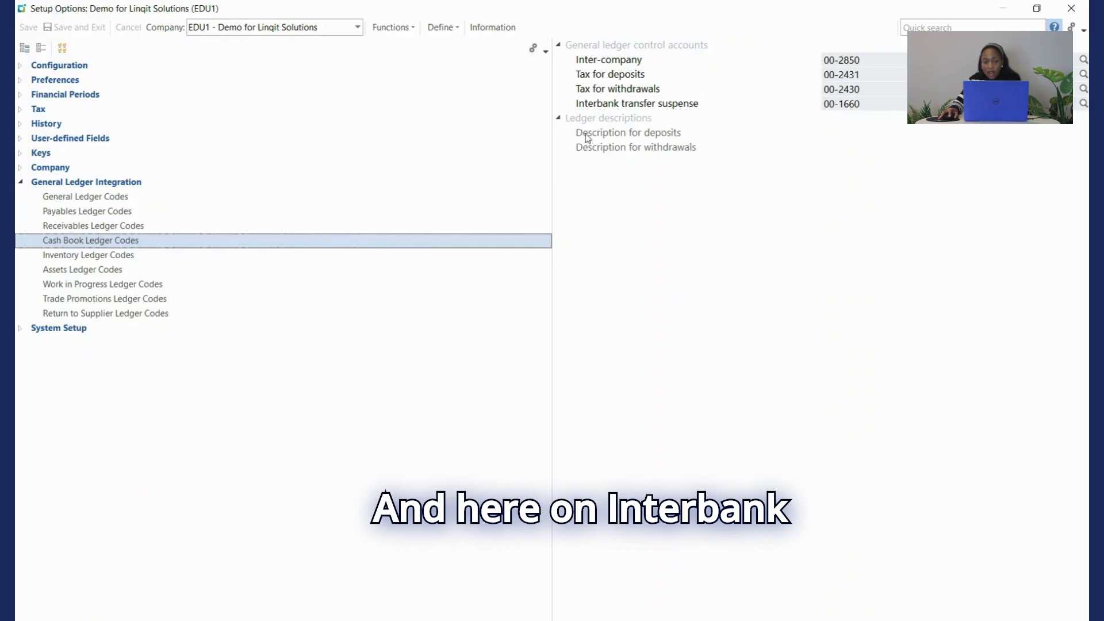
# Step: Re-enter the Interbank transfer suspense account as 00-1660, then save and exit the setup, acknowledging the notice
pyautogui.moveTo(601, 109)
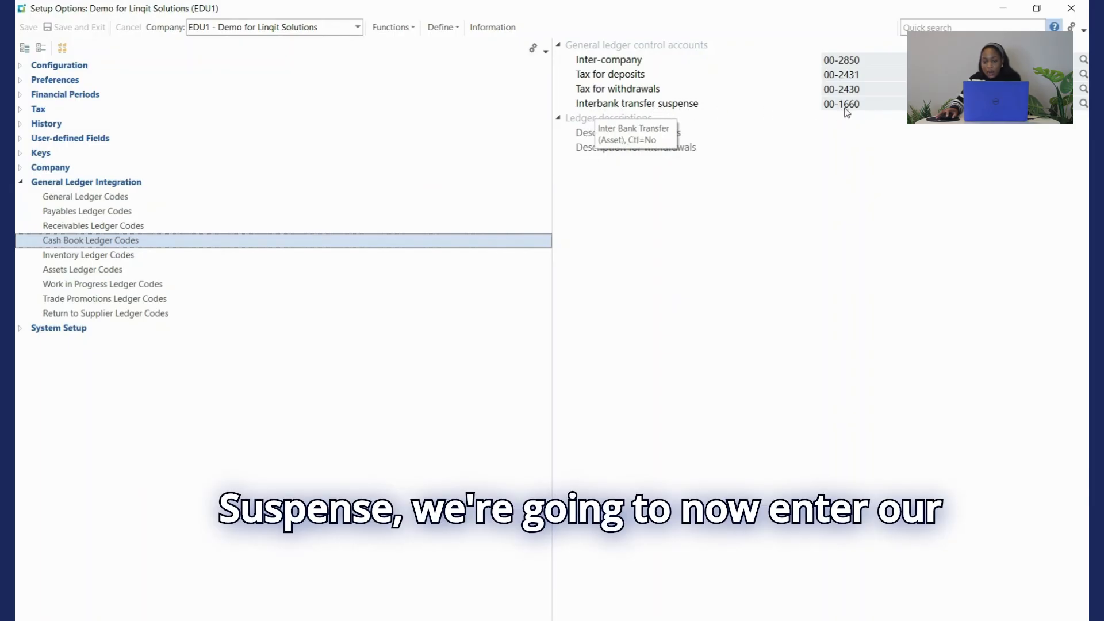
pyautogui.click(871, 110)
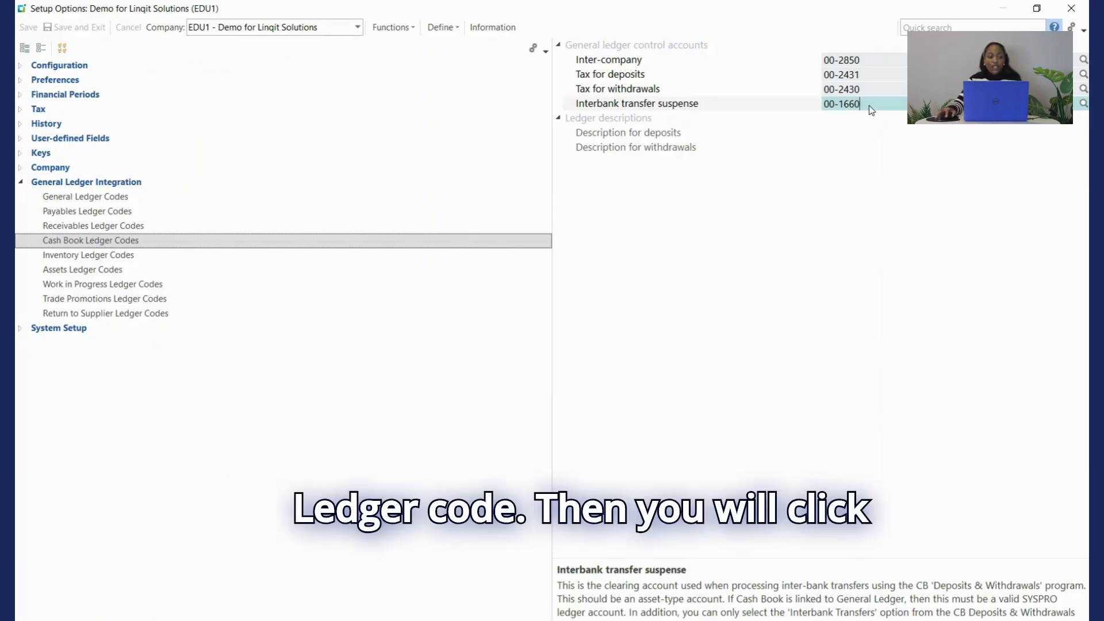
pyautogui.press('BackSpace')
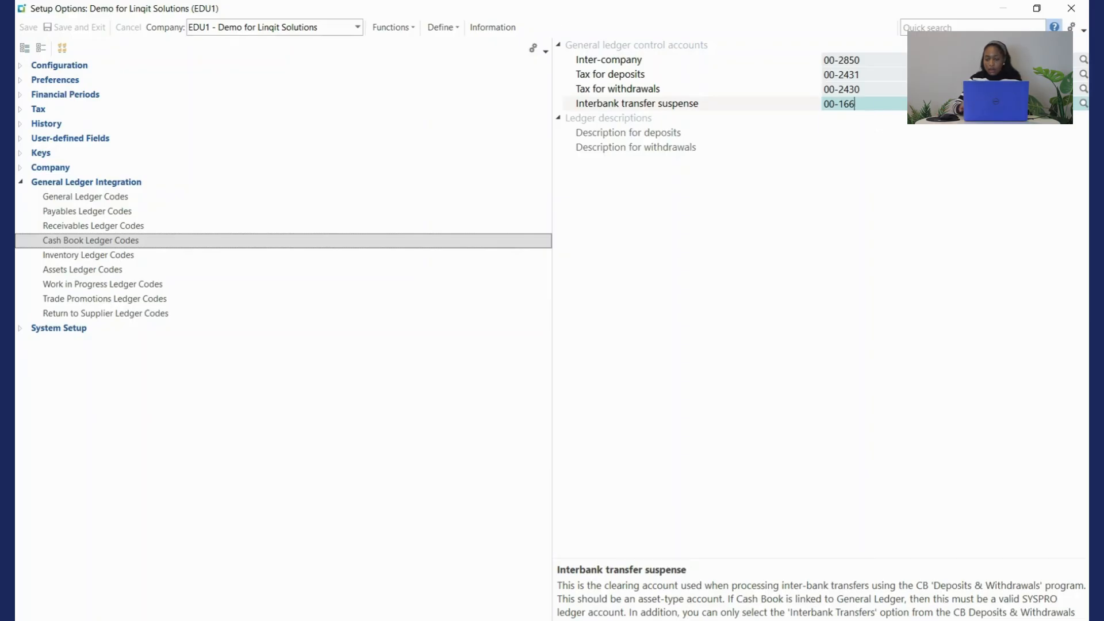
pyautogui.write('0')
pyautogui.click(858, 126)
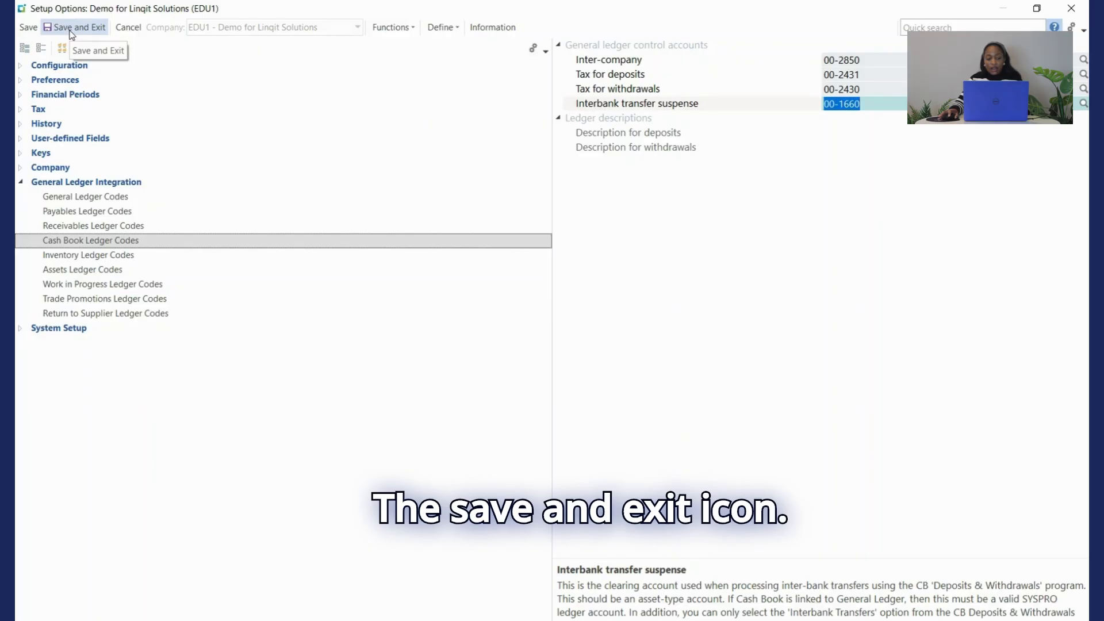
pyautogui.click(71, 31)
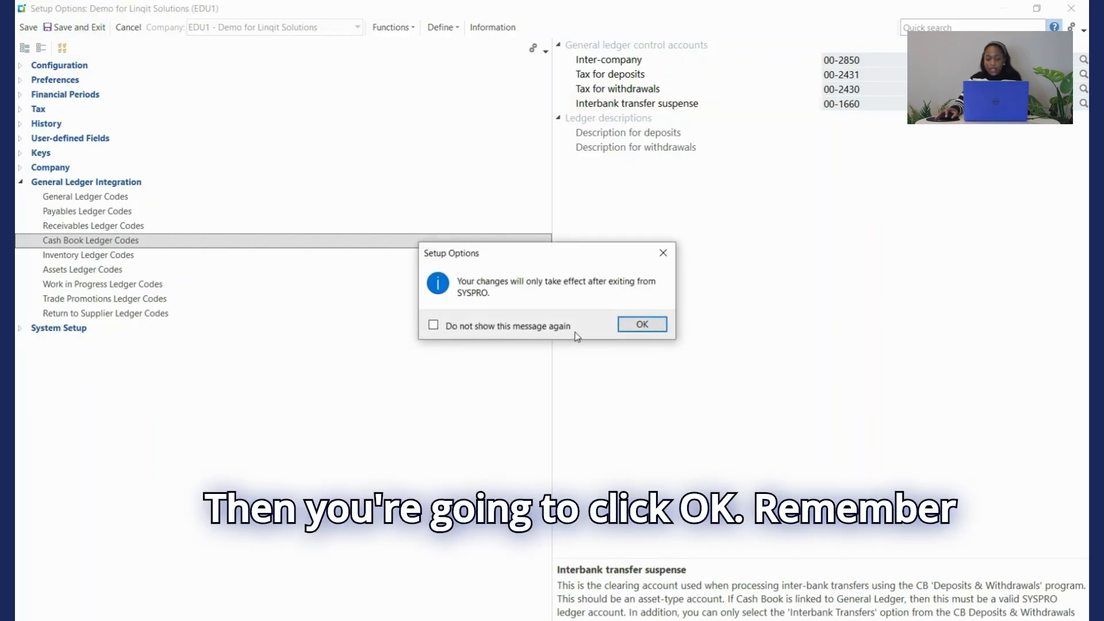
pyautogui.click(642, 325)
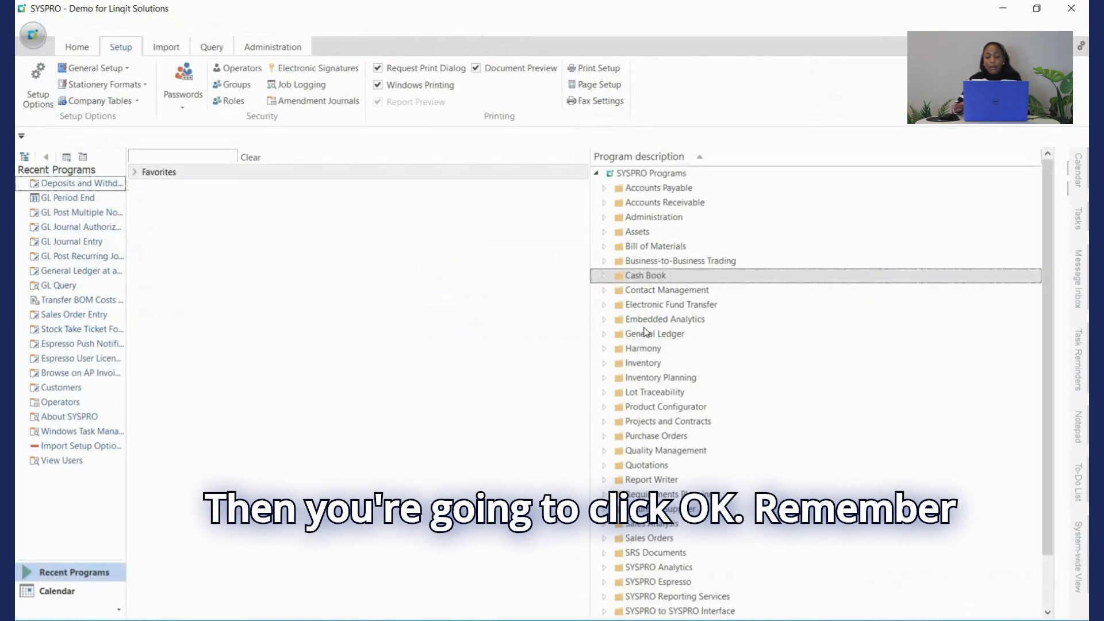